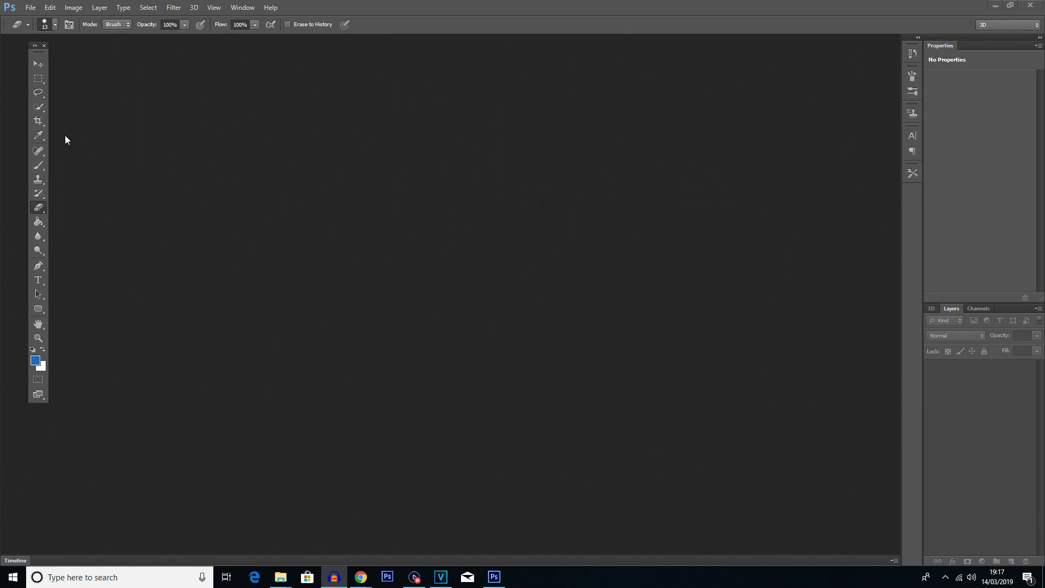
# Step: Start a new document, keeping RGB Color mode and setting the width and height units to pixels
pyautogui.click(31, 8)
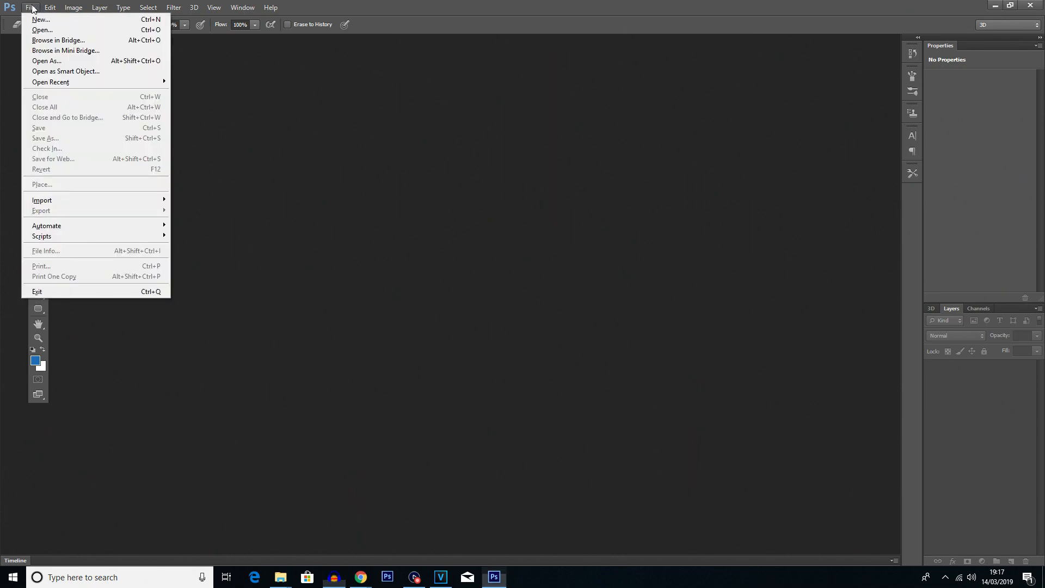
pyautogui.click(33, 18)
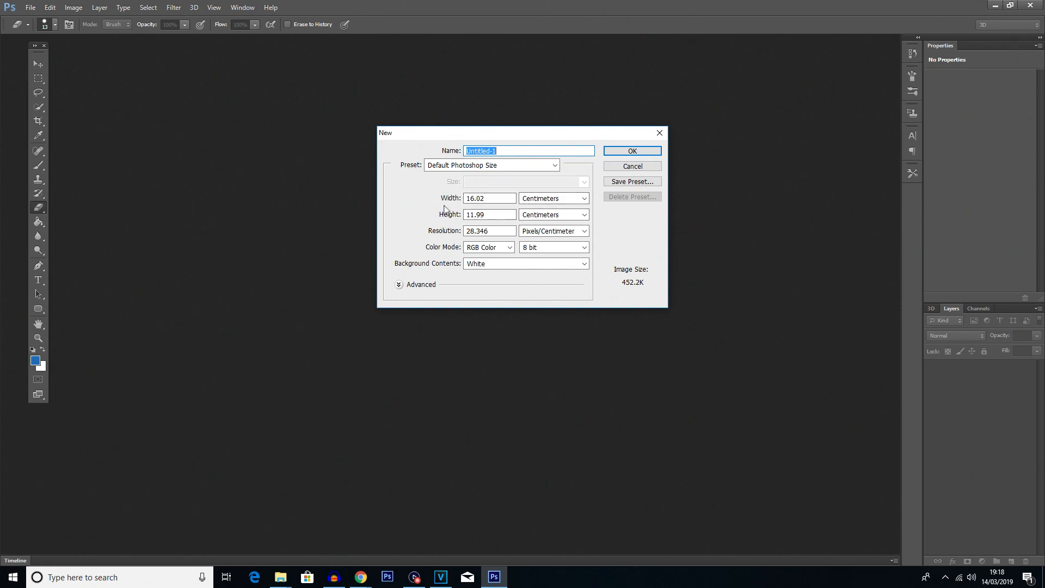
pyautogui.click(493, 248)
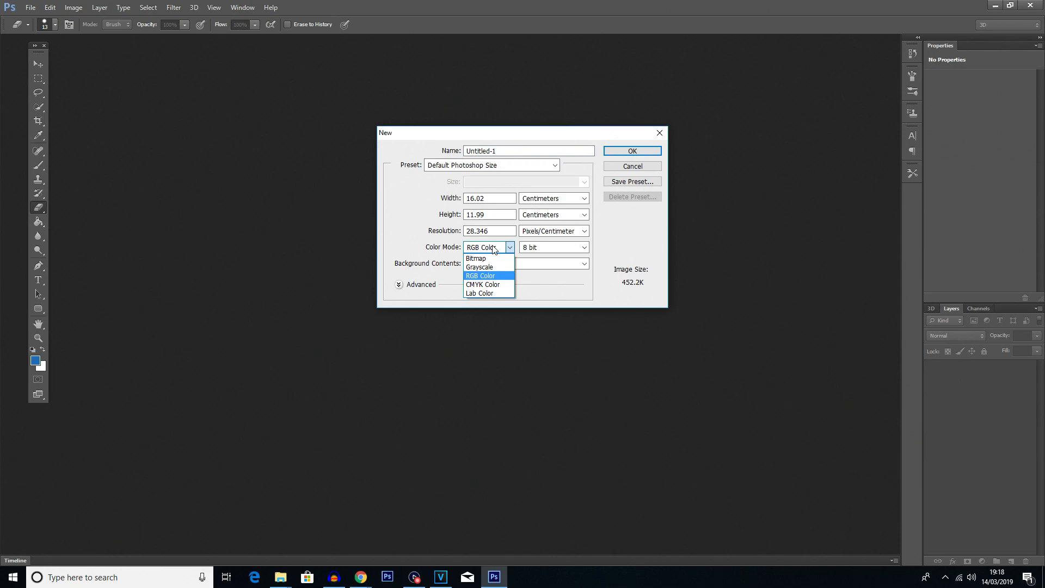
pyautogui.click(492, 248)
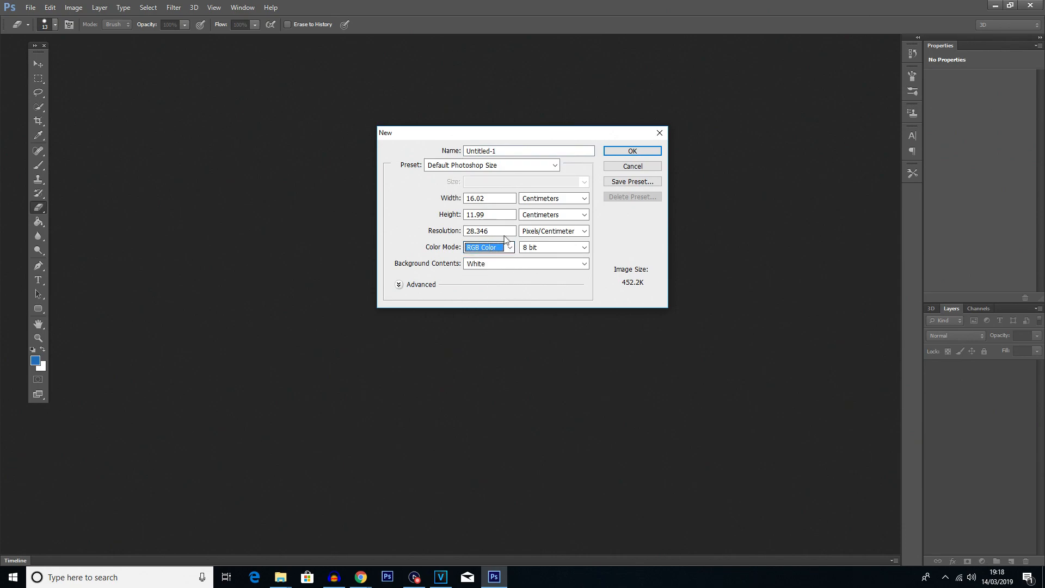
pyautogui.click(551, 202)
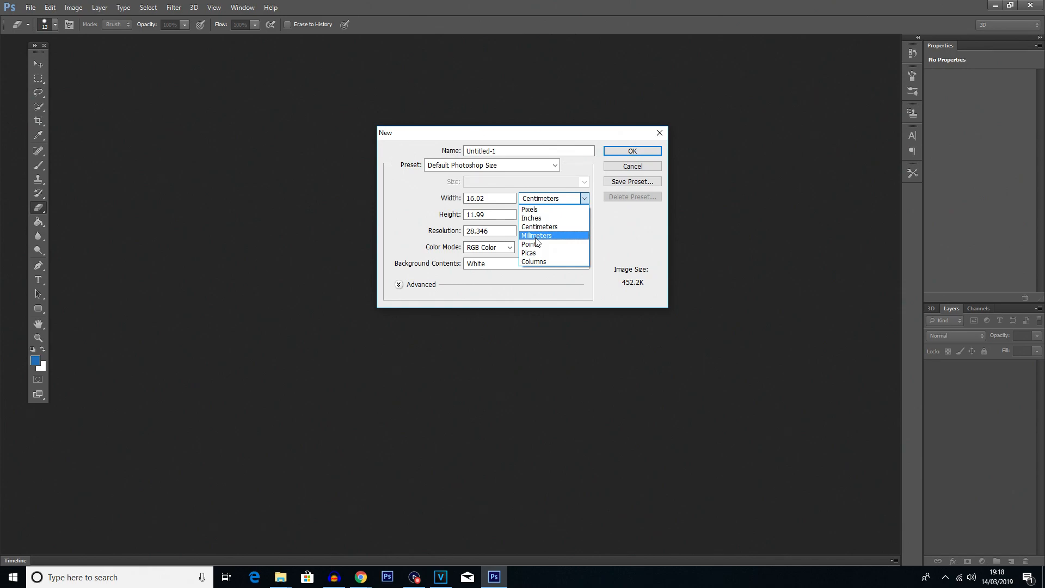
pyautogui.click(559, 211)
pyautogui.click(550, 198)
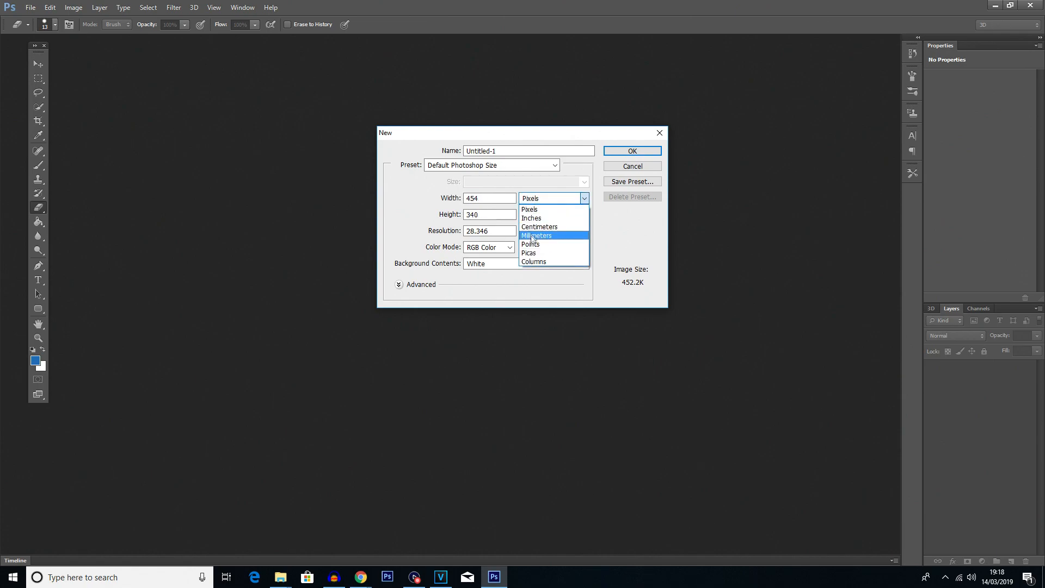
pyautogui.click(542, 211)
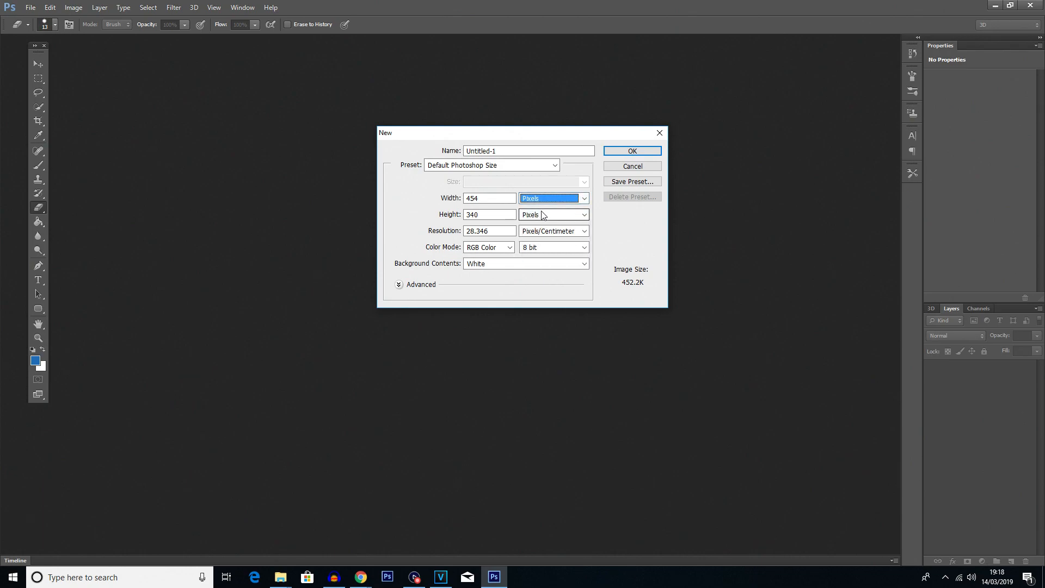
# Step: Set the new document's size to 1920 × 1080 pixels and create it
pyautogui.doubleClick(472, 197)
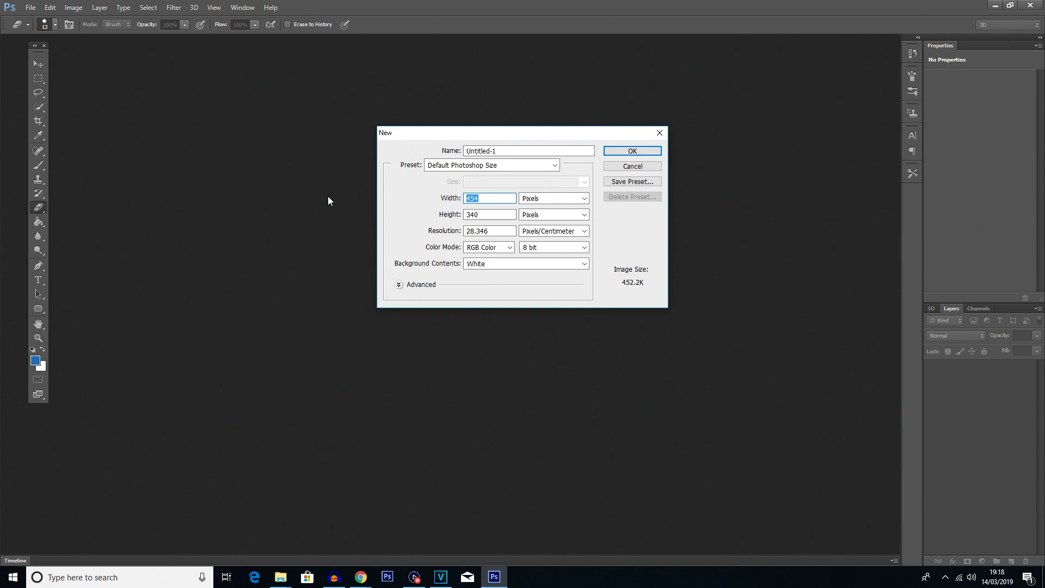
pyautogui.write('1920')
pyautogui.press('Tab')
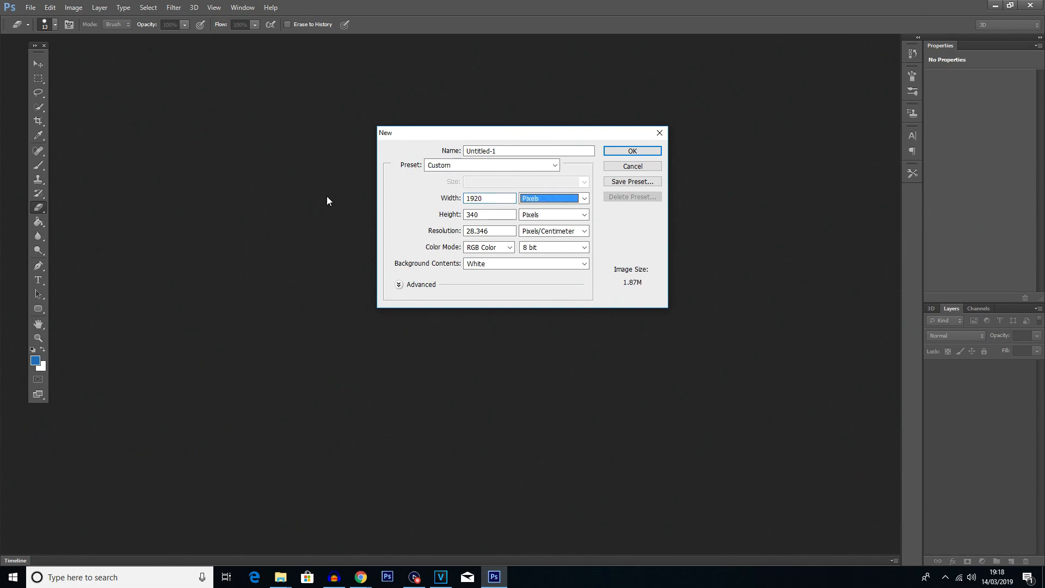
pyautogui.press('Tab')
pyautogui.write('10')
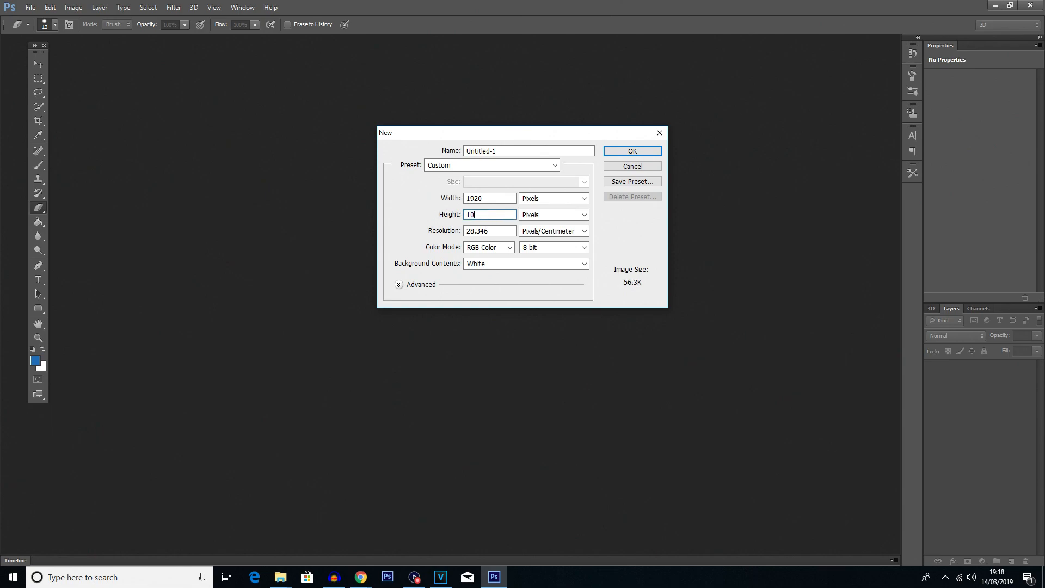
pyautogui.write('80')
pyautogui.click(510, 201)
pyautogui.doubleClick(504, 215)
pyautogui.hotkey('shift', 'Tab')
pyautogui.hotkey('shift', 'Tab')
pyautogui.hotkey('shift', 'Tab')
pyautogui.hotkey('shift', 'Tab')
pyautogui.click(626, 152)
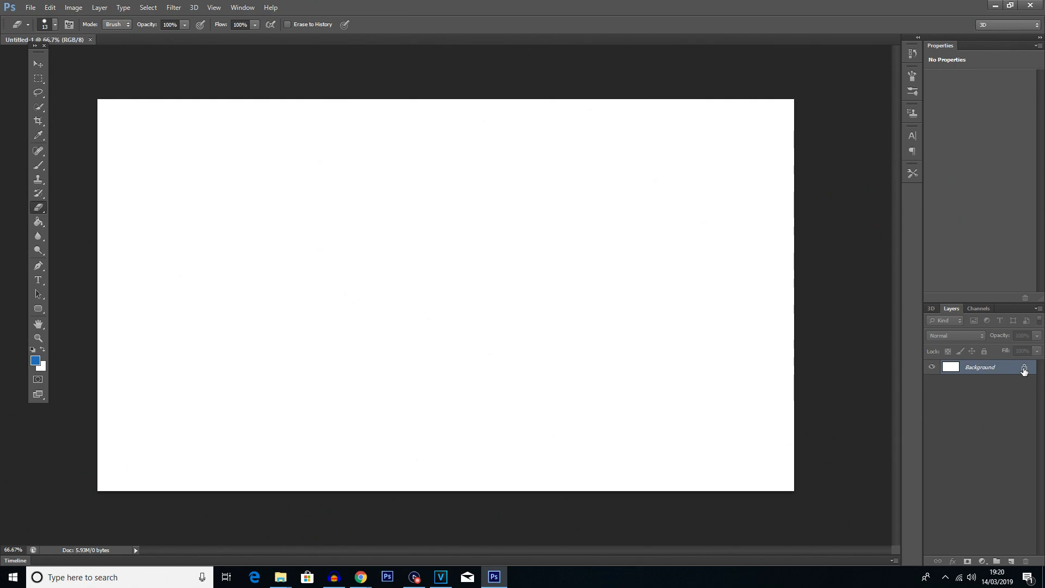
# Step: Convert the locked Background into a regular layer with the default settings and add a new empty layer above it
pyautogui.doubleClick(1024, 368)
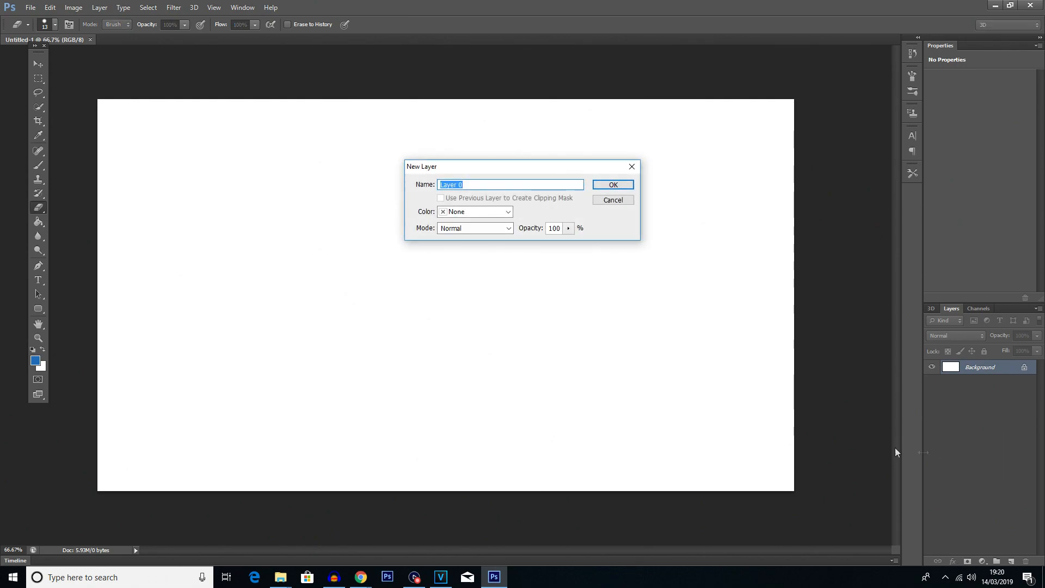
pyautogui.click(619, 187)
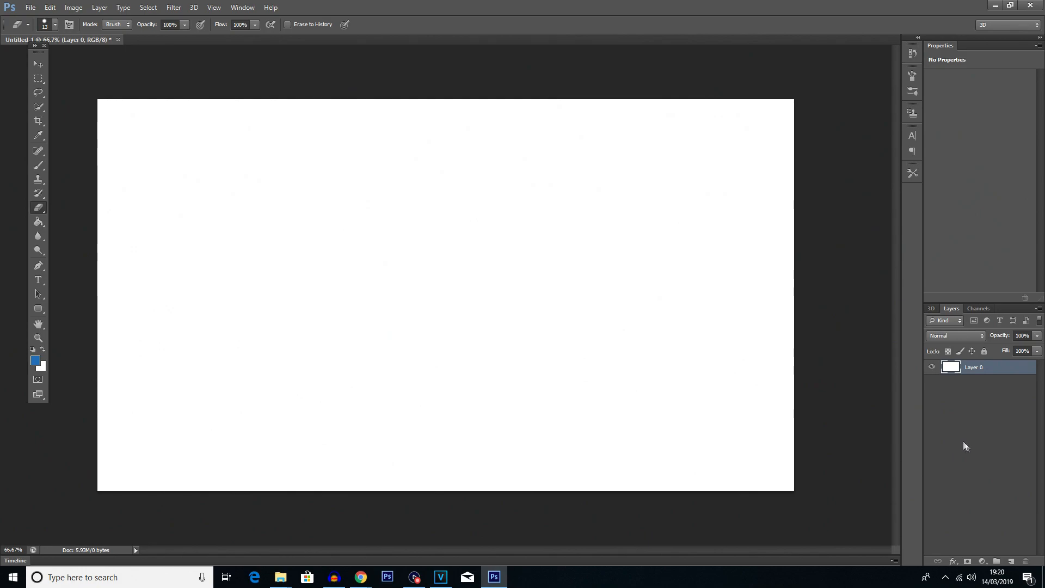
pyautogui.click(969, 460)
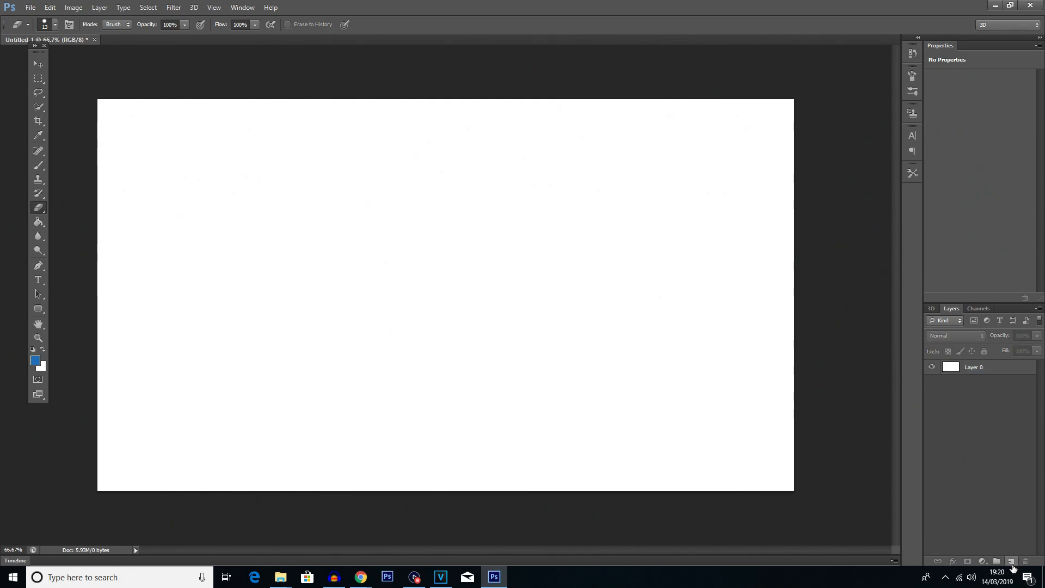
pyautogui.click(1011, 563)
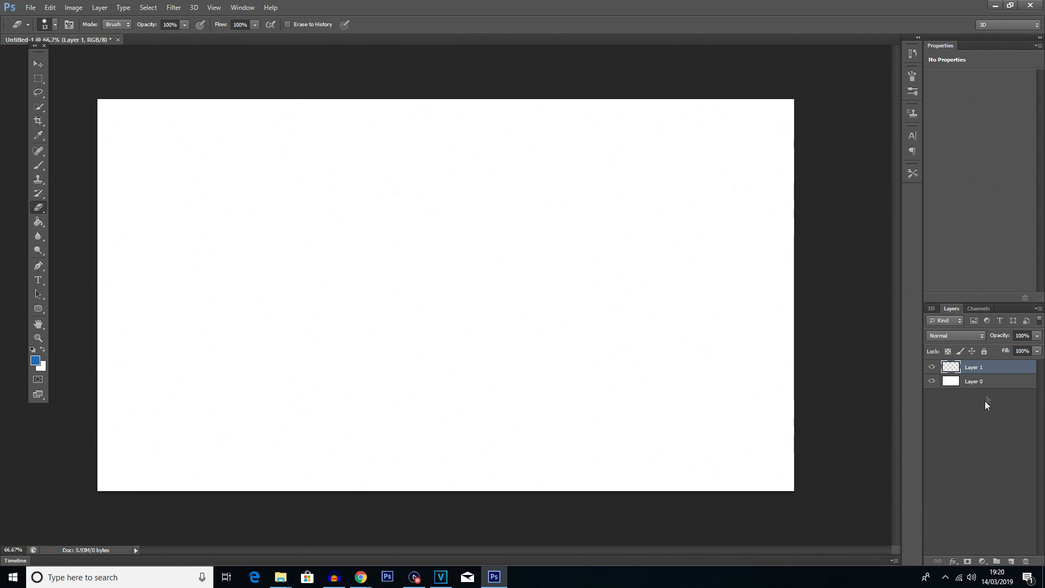
# Step: Set the Brush tool to 42 px and paint a wavy blue stroke across the canvas on Layer 1
pyautogui.keyDown('shift'); pyautogui.click(968, 384); pyautogui.keyUp('shift')
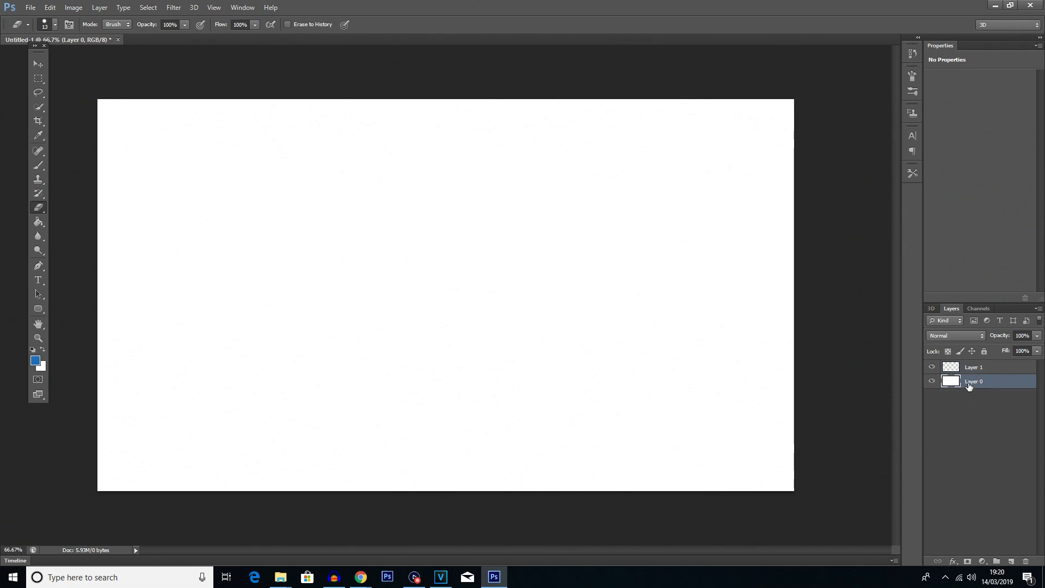
pyautogui.click(972, 369)
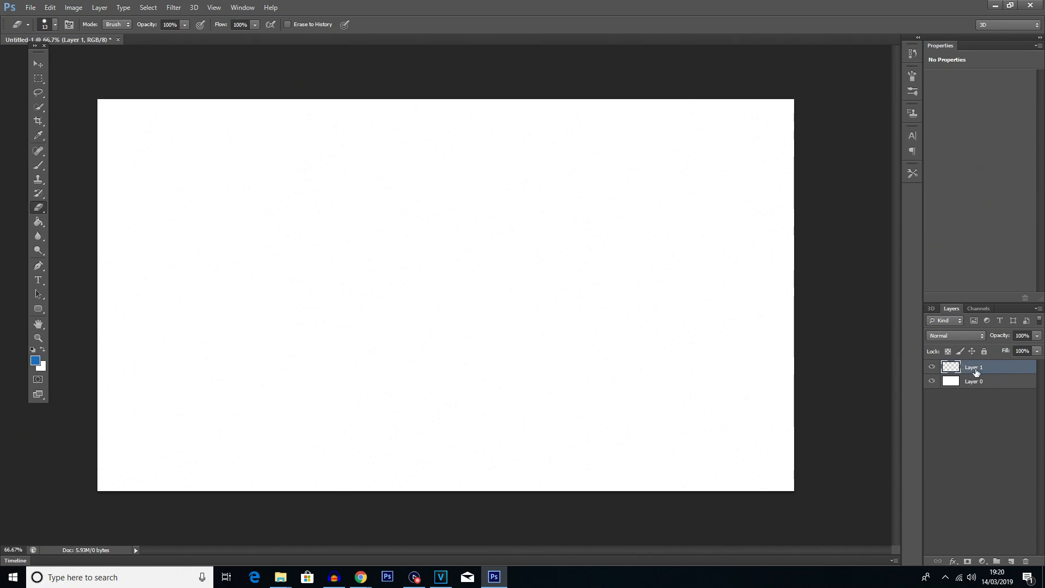
pyautogui.click(37, 165)
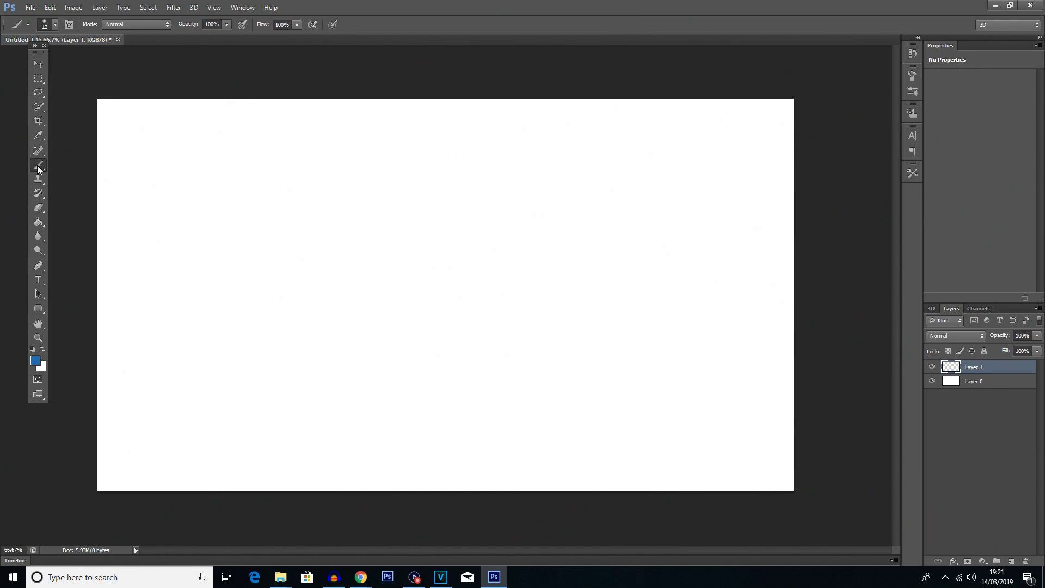
pyautogui.click(55, 25)
pyautogui.moveTo(24, 60); pyautogui.dragTo(26, 59)
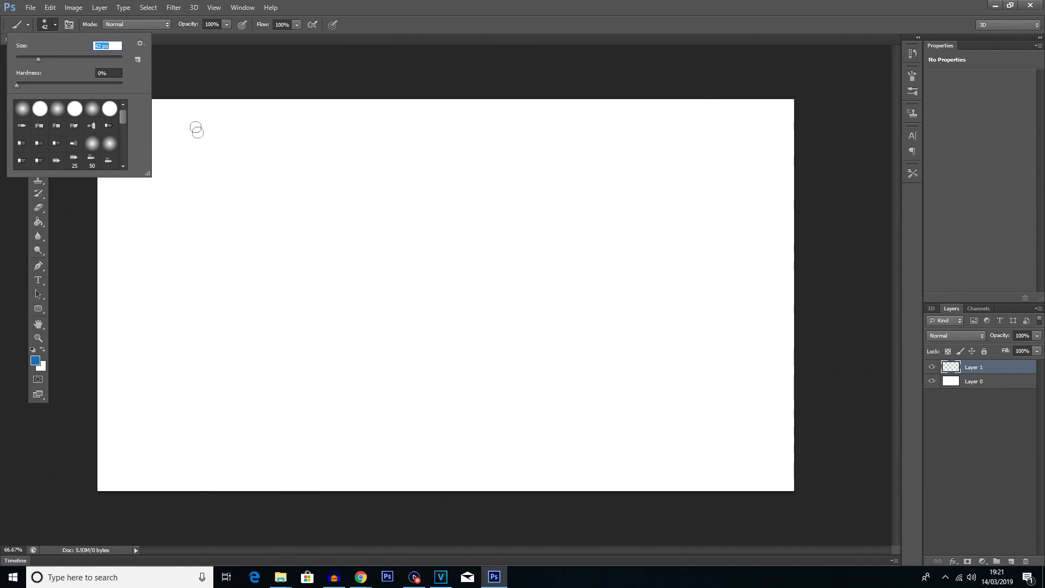
pyautogui.moveTo(192, 283)
pyautogui.mouseDown()
pyautogui.moveTo(199, 209)
pyautogui.moveTo(219, 181)
pyautogui.moveTo(258, 194)
pyautogui.moveTo(292, 334)
pyautogui.moveTo(327, 371)
pyautogui.moveTo(370, 378)
pyautogui.moveTo(411, 354)
pyautogui.moveTo(433, 294)
pyautogui.moveTo(442, 186)
pyautogui.moveTo(467, 170)
pyautogui.moveTo(510, 203)
pyautogui.moveTo(543, 282)
pyautogui.moveTo(613, 383)
pyautogui.moveTo(687, 384)
pyautogui.moveTo(716, 370)
pyautogui.mouseUp()
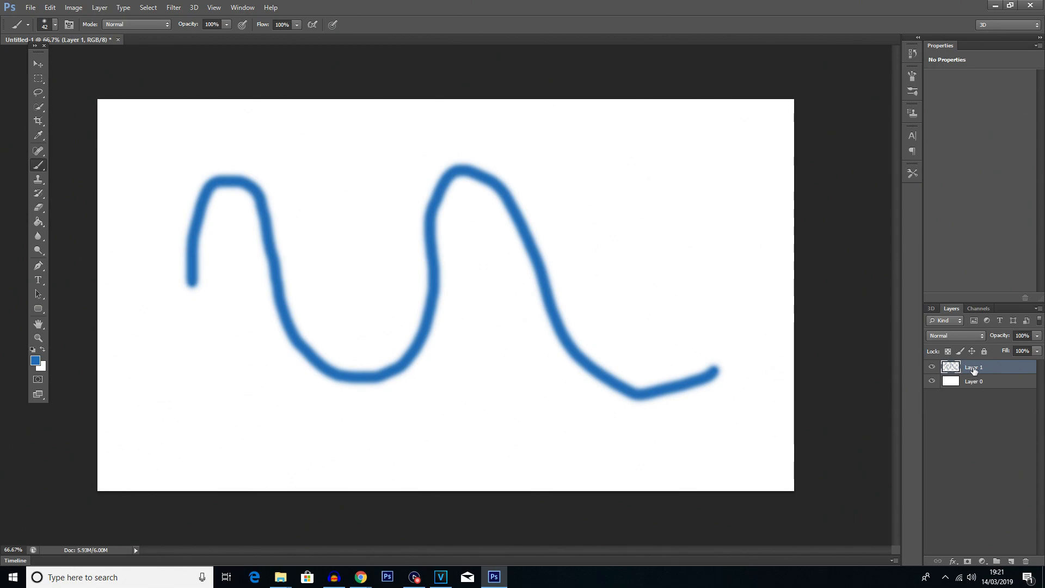
# Step: Move Layer 1 beneath Layer 0 in the layer stack
pyautogui.moveTo(982, 372); pyautogui.dragTo(981, 402)
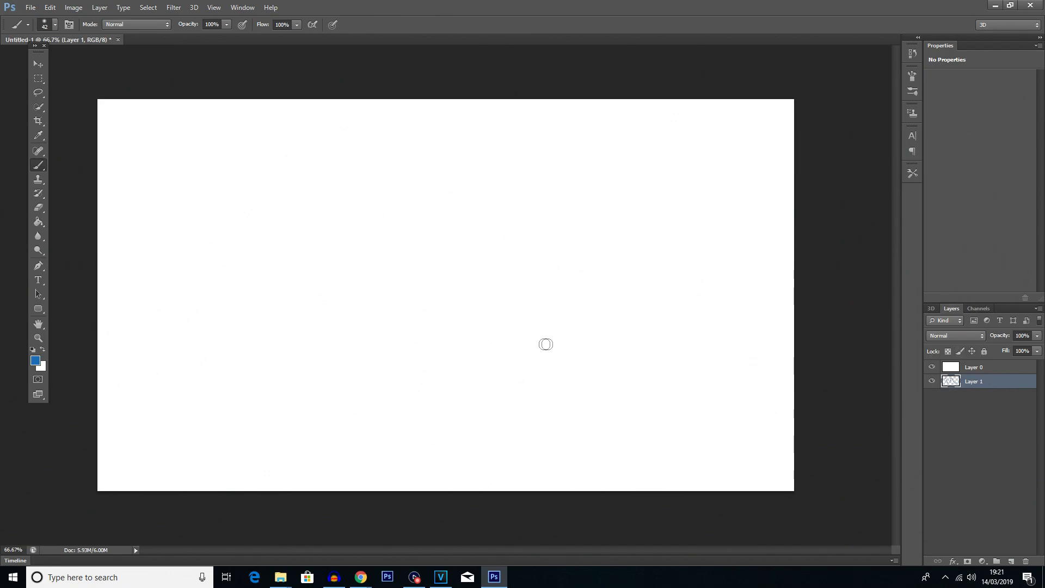
pyautogui.click(972, 370)
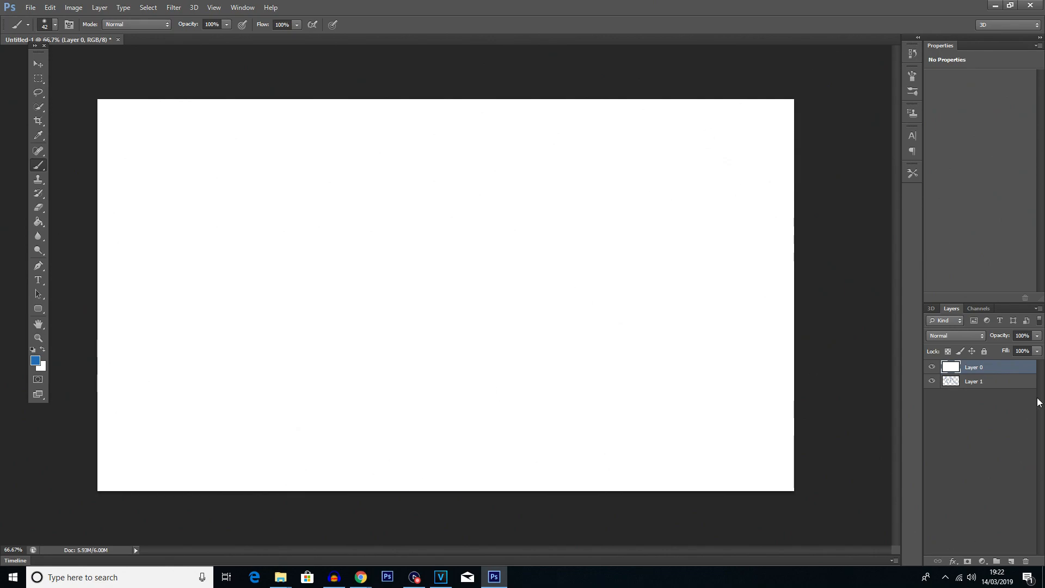
pyautogui.click(941, 384)
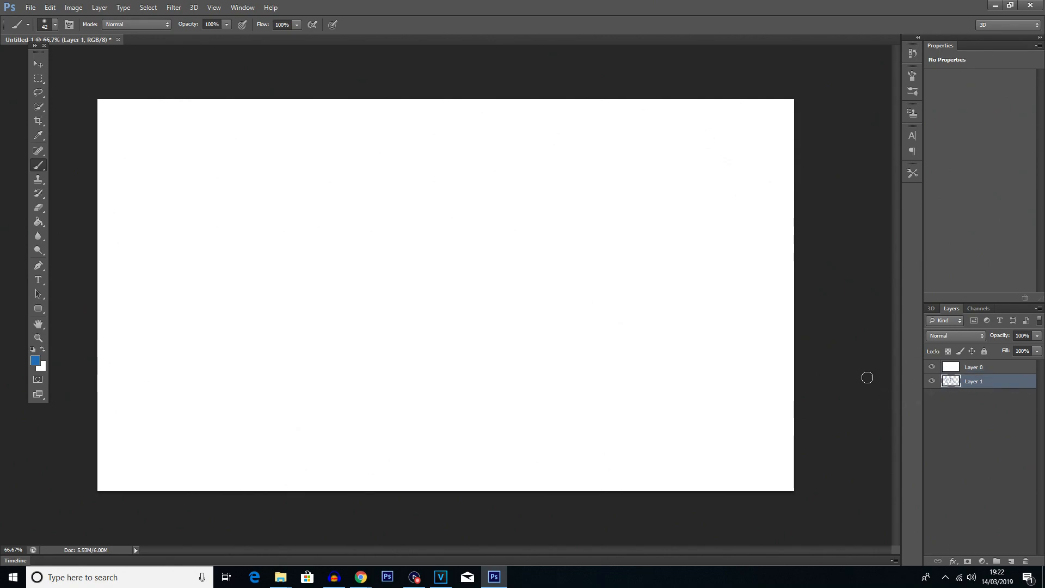
pyautogui.click(970, 370)
pyautogui.click(967, 388)
# Step: Move Layer 1 back above the white Layer 0
pyautogui.moveTo(967, 384); pyautogui.dragTo(972, 371)
pyautogui.moveTo(972, 370); pyautogui.dragTo(972, 366)
pyautogui.moveTo(191, 282); pyautogui.dragTo(716, 372)
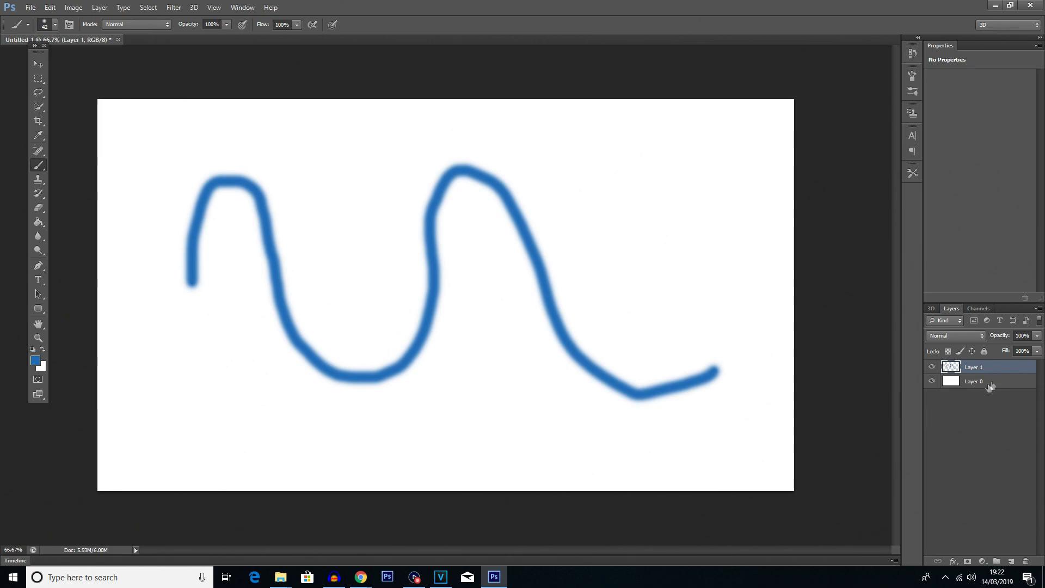
# Step: Vary Layer 1's opacity from 0% to 66% and down to 0% again, and return it to 100%
pyautogui.click(1038, 336)
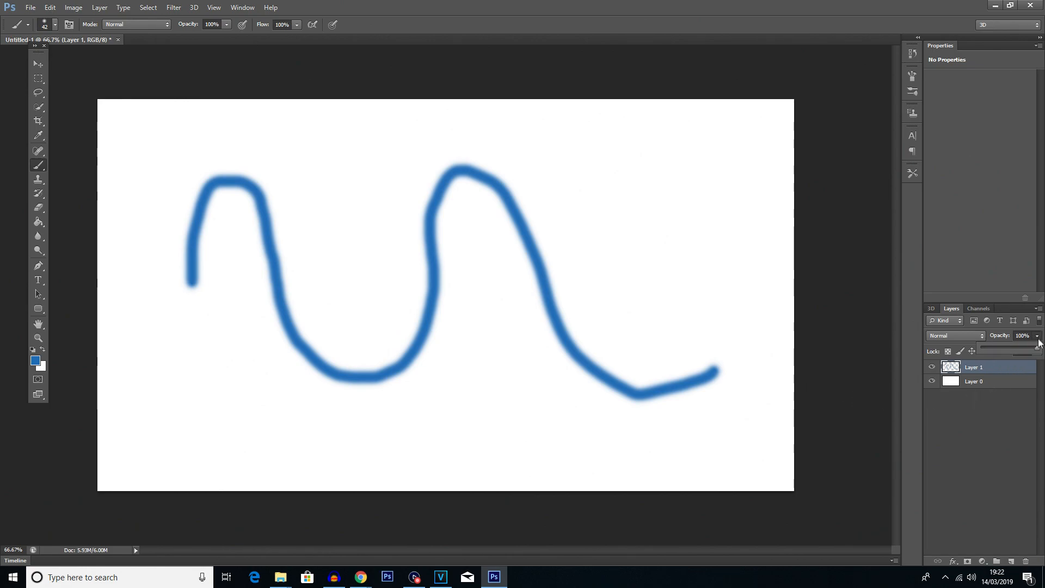
pyautogui.moveTo(1040, 353); pyautogui.dragTo(919, 393)
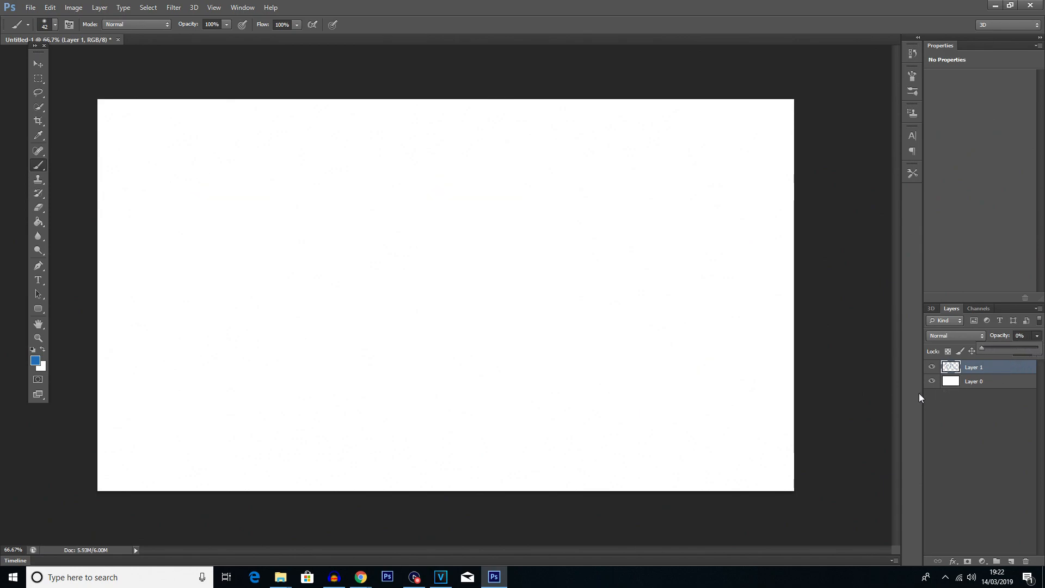
pyautogui.moveTo(989, 387)
pyautogui.mouseDown()
pyautogui.moveTo(1038, 357)
pyautogui.moveTo(1032, 370)
pyautogui.moveTo(1019, 357)
pyautogui.mouseUp()
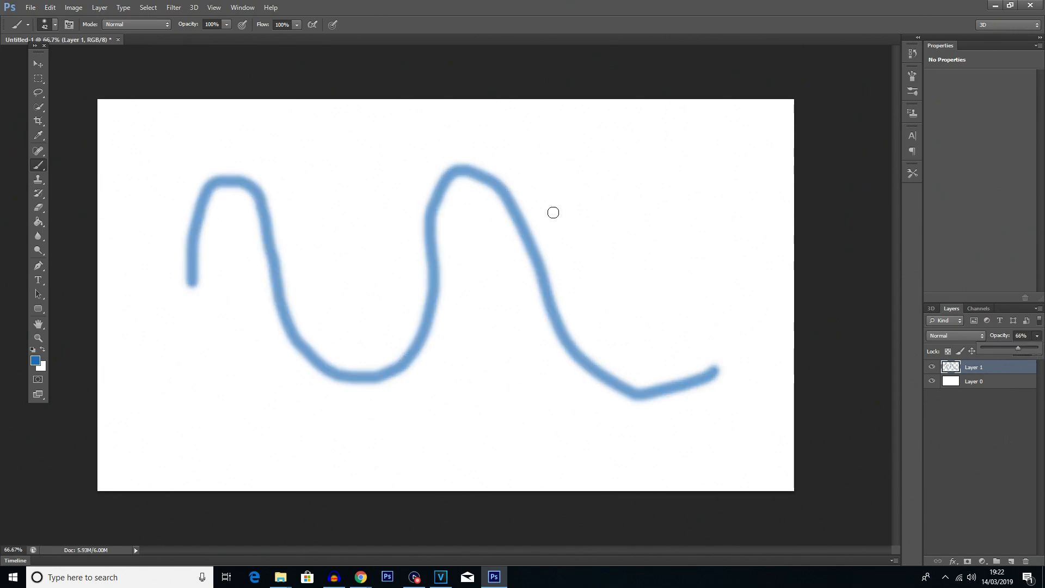
pyautogui.moveTo(1018, 347)
pyautogui.mouseDown()
pyautogui.moveTo(994, 358)
pyautogui.moveTo(982, 349)
pyautogui.mouseUp()
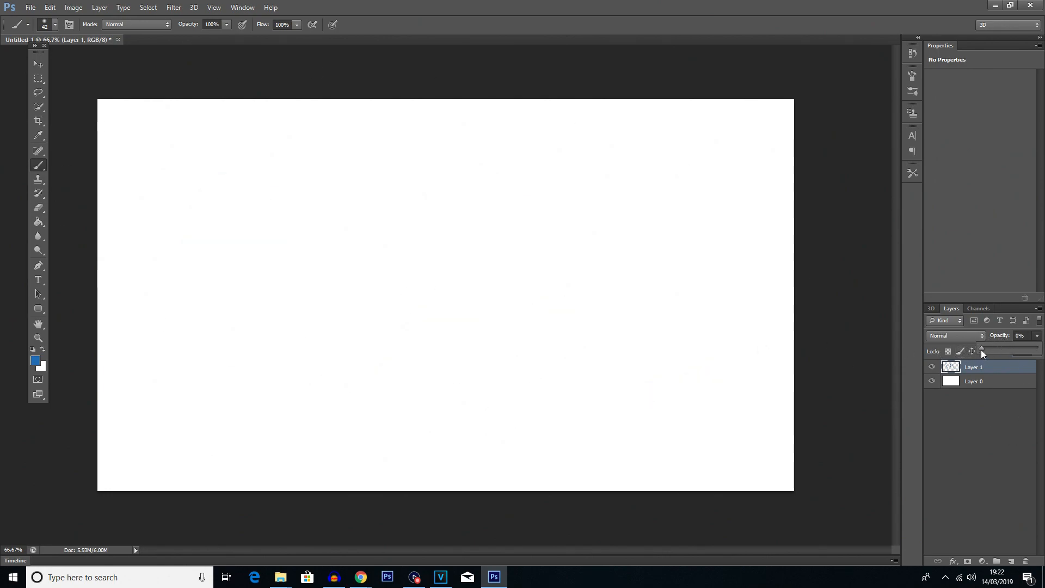
pyautogui.moveTo(985, 349); pyautogui.dragTo(1034, 348)
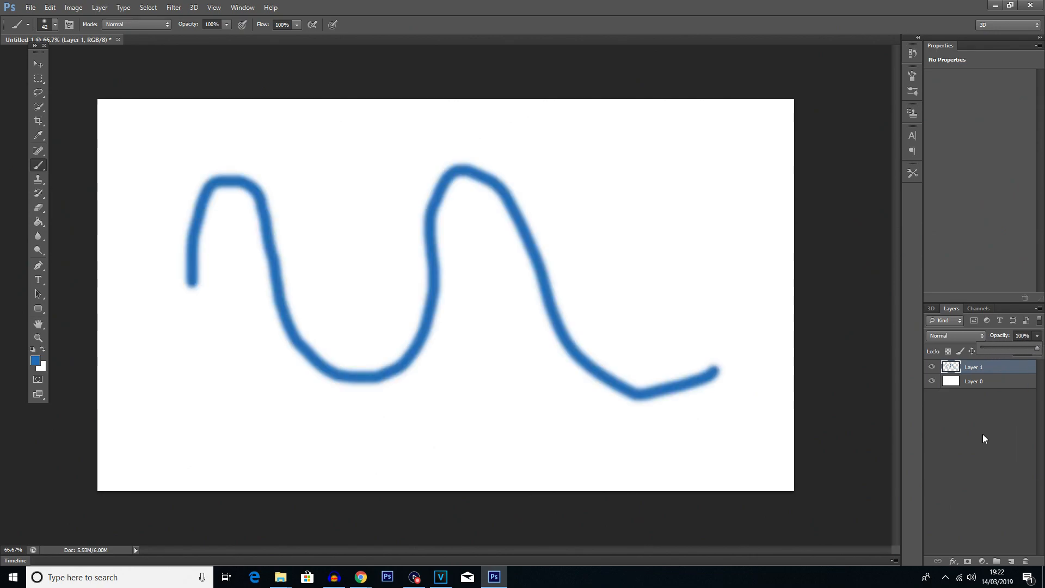
# Step: Add two new empty layers above Layer 1
pyautogui.click(982, 434)
pyautogui.click(1012, 561)
pyautogui.click(1012, 562)
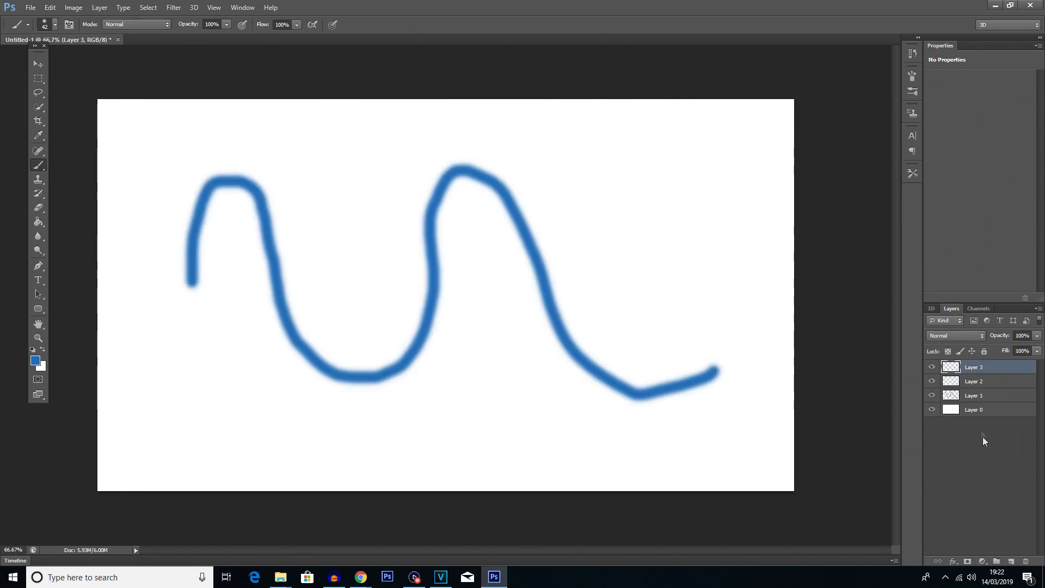
# Step: Change the foreground color to light blue (b5d7f8) and paint a second wavy stroke across the canvas on Layer 2
pyautogui.click(981, 383)
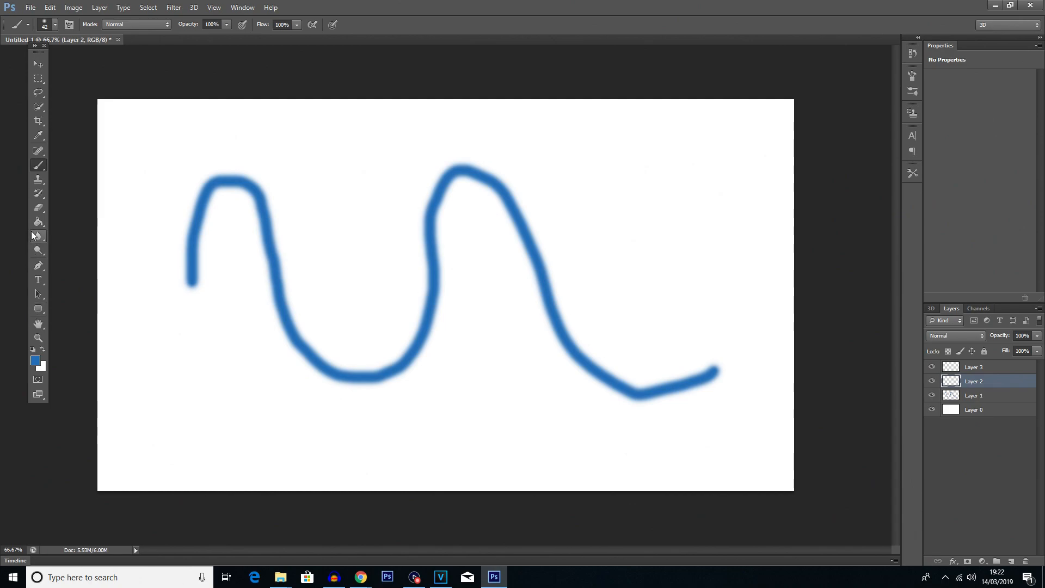
pyautogui.click(34, 363)
pyautogui.moveTo(420, 238); pyautogui.dragTo(414, 158)
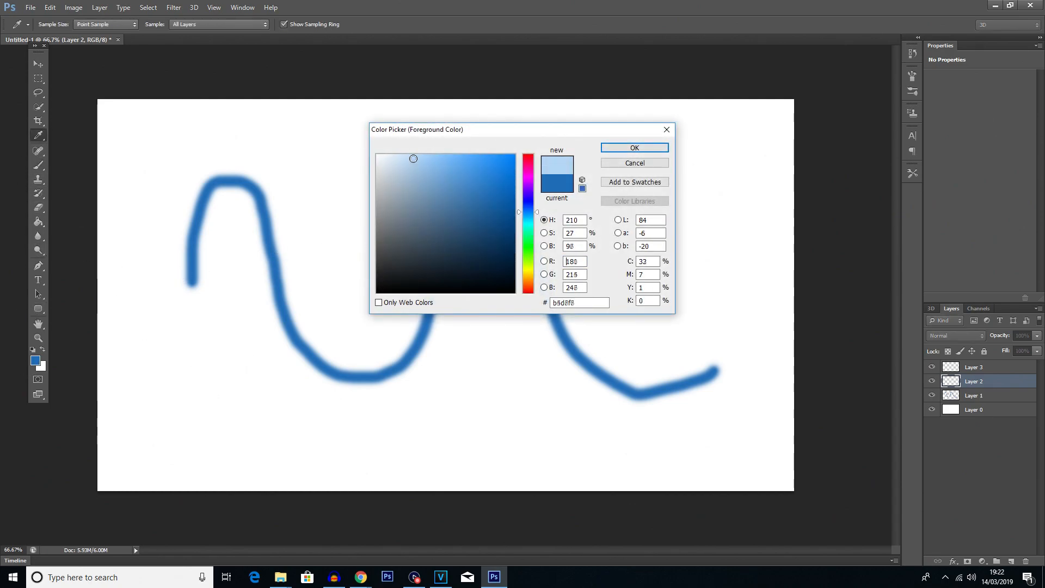
pyautogui.click(636, 147)
pyautogui.moveTo(191, 399)
pyautogui.mouseDown()
pyautogui.moveTo(275, 272)
pyautogui.moveTo(407, 273)
pyautogui.moveTo(472, 353)
pyautogui.moveTo(586, 376)
pyautogui.moveTo(710, 245)
pyautogui.mouseUp()
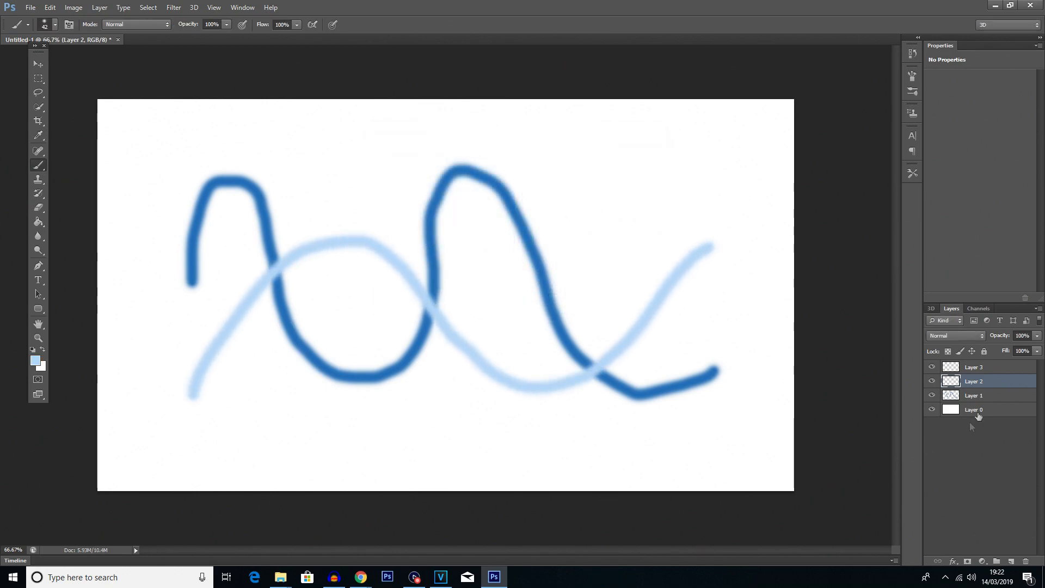
# Step: Change the foreground color to light green (def8b5) and paint a third wavy stroke across the canvas on Layer 3
pyautogui.click(994, 370)
pyautogui.click(35, 361)
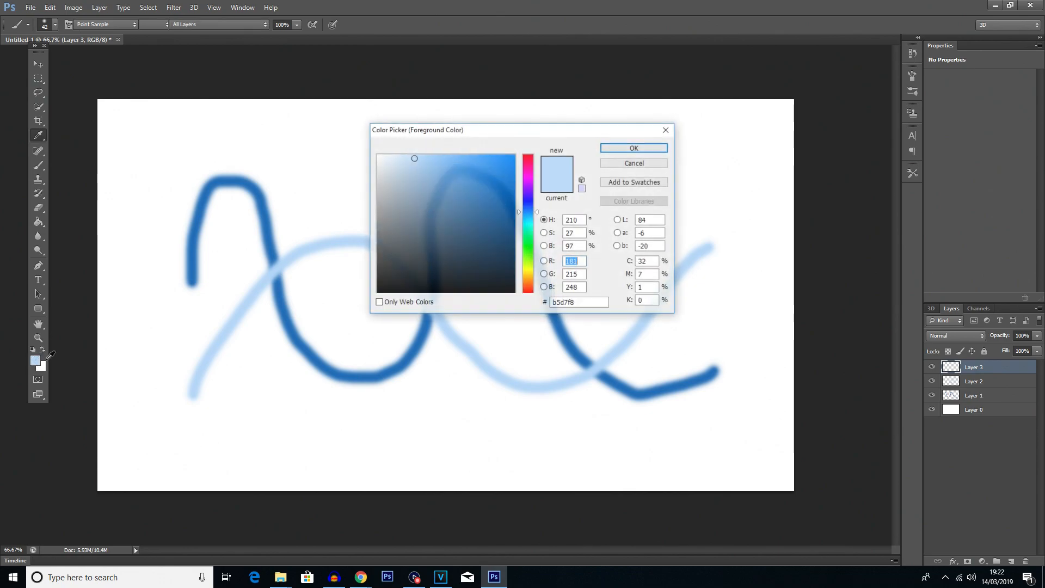
pyautogui.click(531, 262)
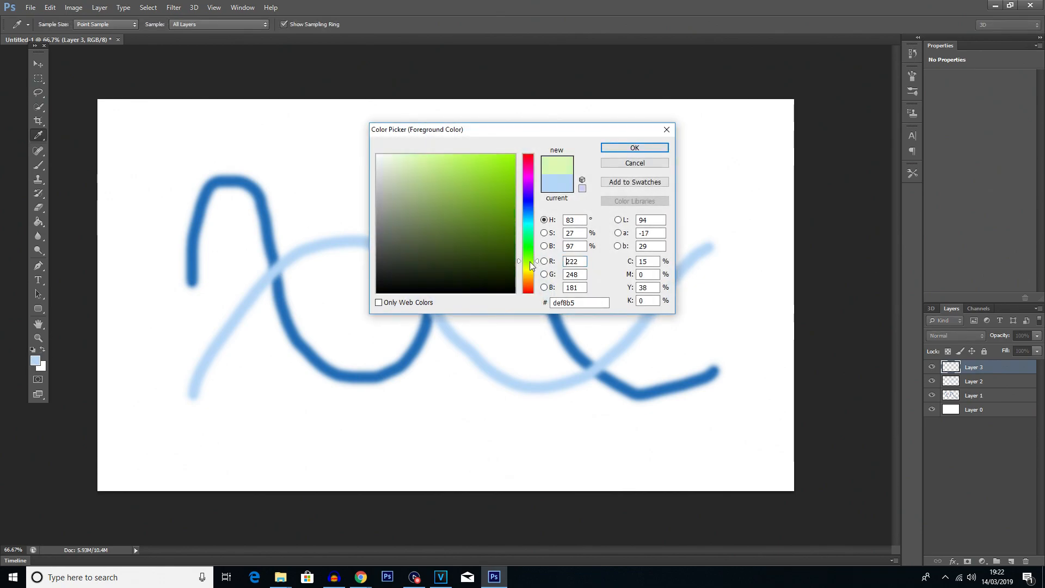
pyautogui.click(651, 146)
pyautogui.press('b')
pyautogui.moveTo(314, 147)
pyautogui.mouseDown()
pyautogui.moveTo(321, 272)
pyautogui.moveTo(497, 255)
pyautogui.mouseUp()
pyautogui.moveTo(506, 219)
pyautogui.mouseDown()
pyautogui.moveTo(586, 172)
pyautogui.moveTo(634, 341)
pyautogui.moveTo(746, 430)
pyautogui.mouseUp()
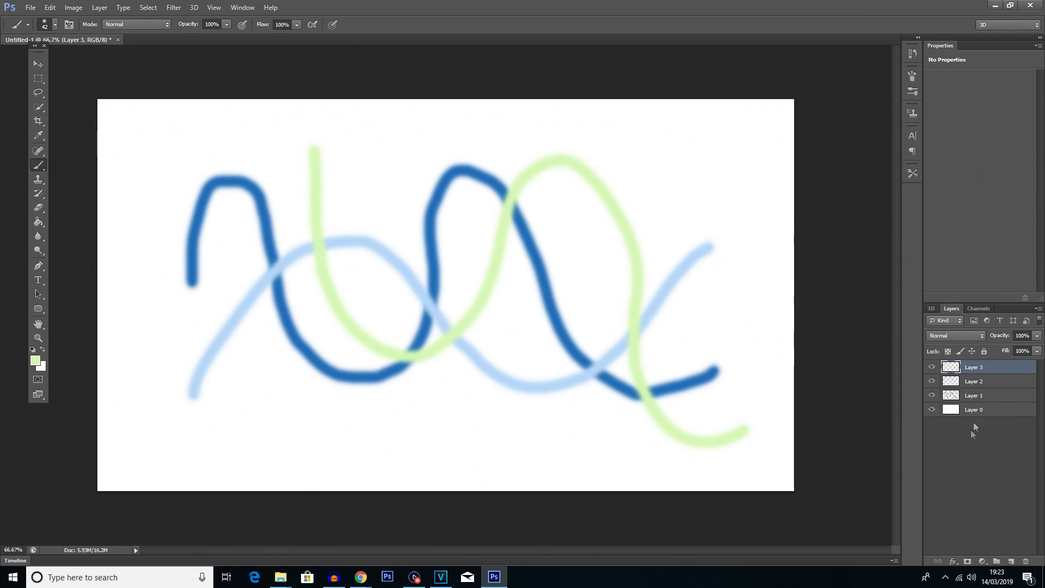
# Step: Reorder the stack by moving Layer 1 to the top, placing Layer 3 above it, and bringing white Layer 0 over everything
pyautogui.click(974, 397)
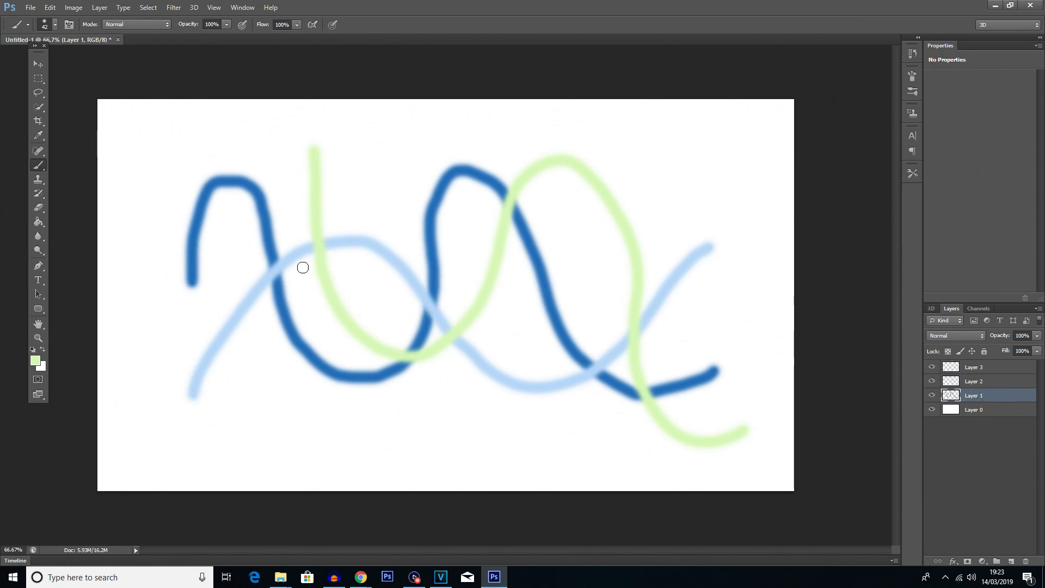
pyautogui.moveTo(975, 402); pyautogui.dragTo(984, 367)
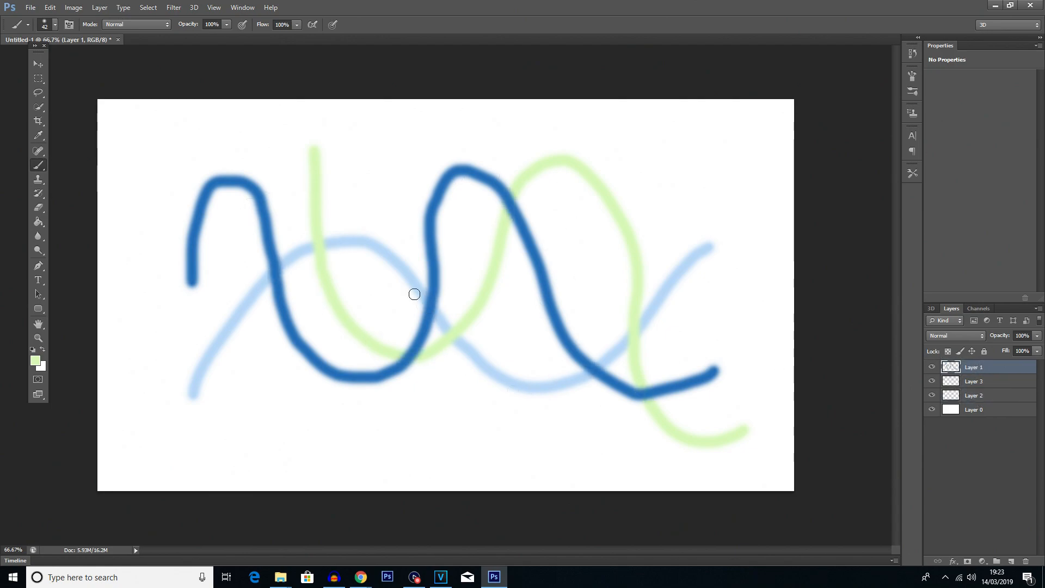
pyautogui.moveTo(980, 389); pyautogui.dragTo(983, 367)
pyautogui.moveTo(992, 406)
pyautogui.mouseDown()
pyautogui.moveTo(972, 392)
pyautogui.moveTo(980, 367)
pyautogui.moveTo(964, 399)
pyautogui.moveTo(966, 441)
pyautogui.moveTo(956, 373)
pyautogui.moveTo(952, 422)
pyautogui.mouseUp()
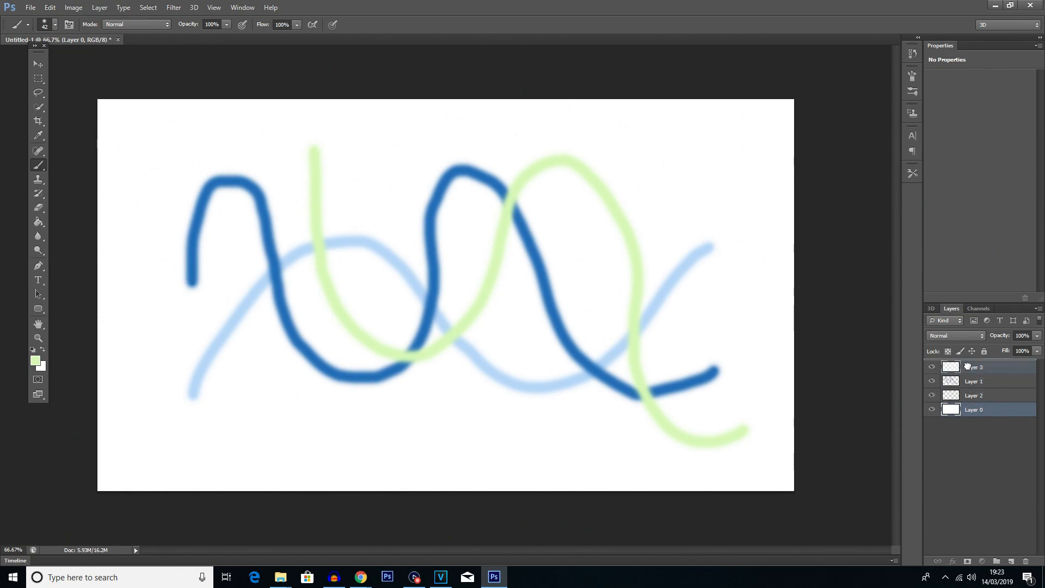
pyautogui.moveTo(968, 366); pyautogui.dragTo(970, 366)
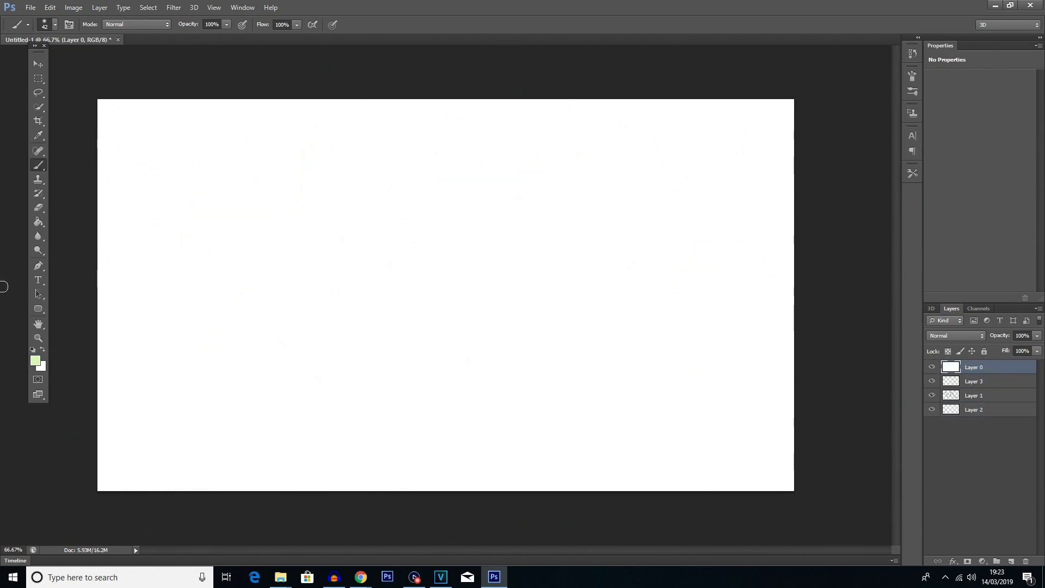
# Step: Erase the central area of the white Layer 0 with a 246 px eraser at 100% hardness
pyautogui.click(39, 209)
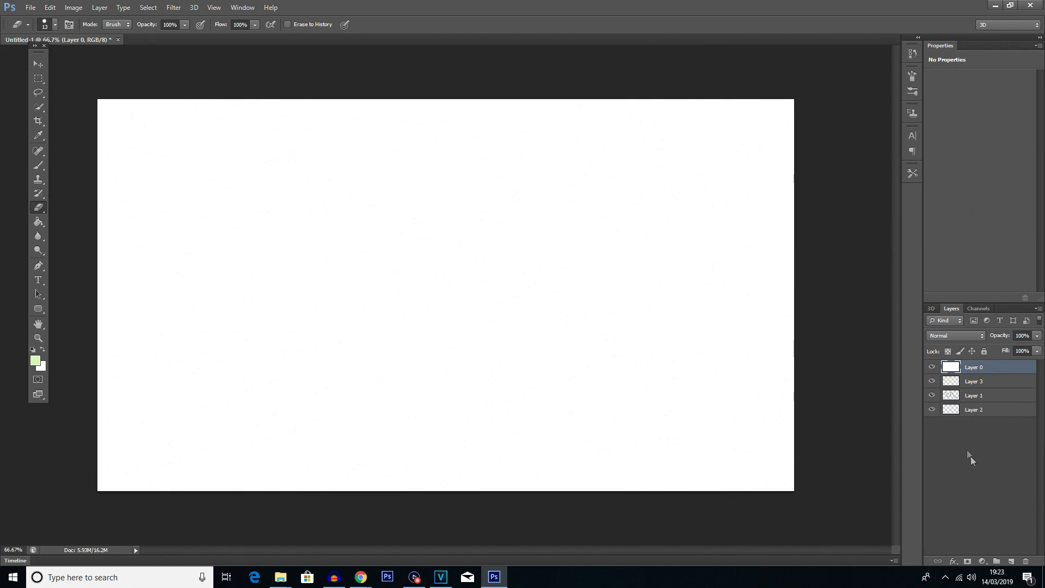
pyautogui.click(55, 25)
pyautogui.moveTo(21, 58); pyautogui.dragTo(70, 60)
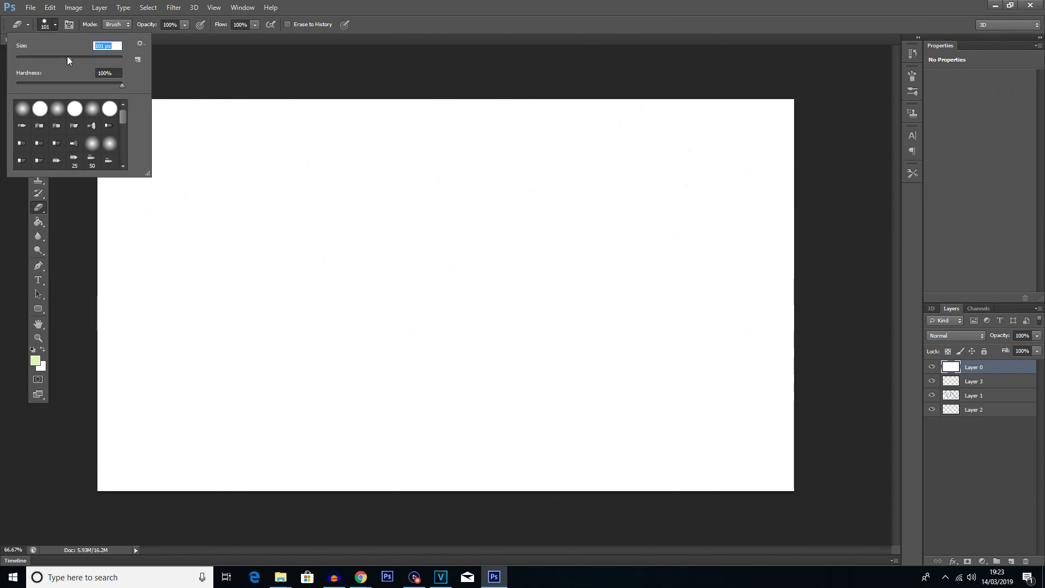
pyautogui.moveTo(69, 61); pyautogui.dragTo(98, 74)
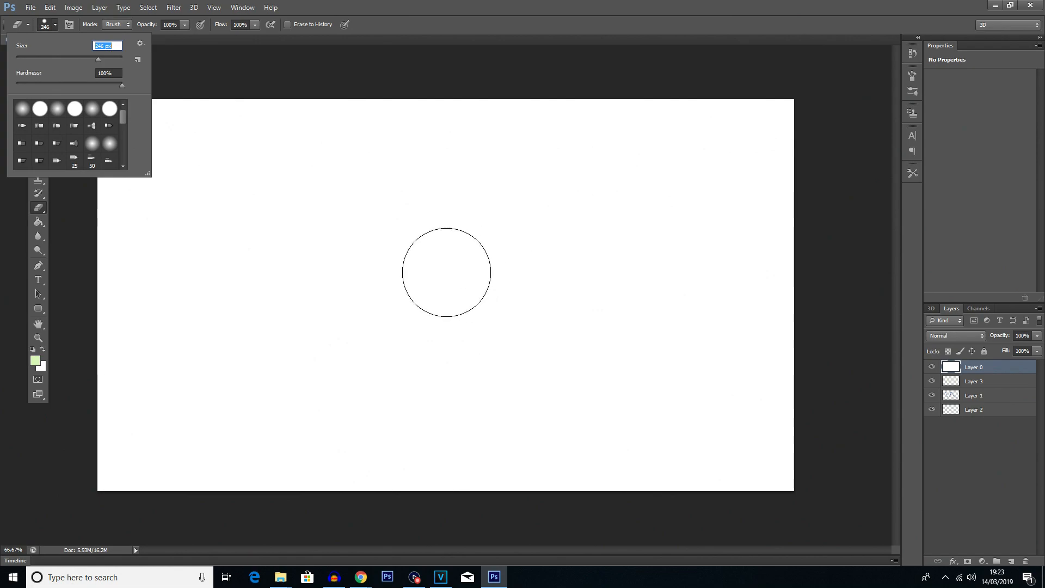
pyautogui.moveTo(447, 257)
pyautogui.mouseDown()
pyautogui.moveTo(389, 242)
pyautogui.moveTo(355, 289)
pyautogui.moveTo(392, 327)
pyautogui.moveTo(420, 332)
pyautogui.moveTo(448, 324)
pyautogui.moveTo(475, 274)
pyautogui.moveTo(515, 245)
pyautogui.moveTo(559, 280)
pyautogui.moveTo(562, 342)
pyautogui.moveTo(528, 355)
pyautogui.moveTo(492, 307)
pyautogui.moveTo(433, 284)
pyautogui.moveTo(389, 287)
pyautogui.moveTo(507, 373)
pyautogui.mouseUp()
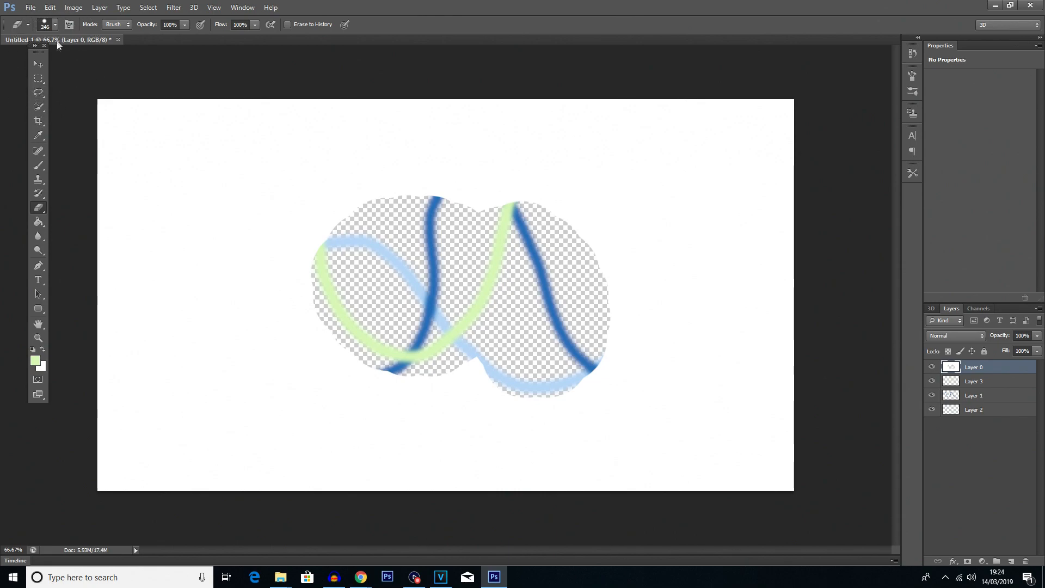
# Step: Set the eraser's hardness to 47%, erase a wider soft-edged area of Layer 0, and move Layer 3 above it
pyautogui.click(55, 25)
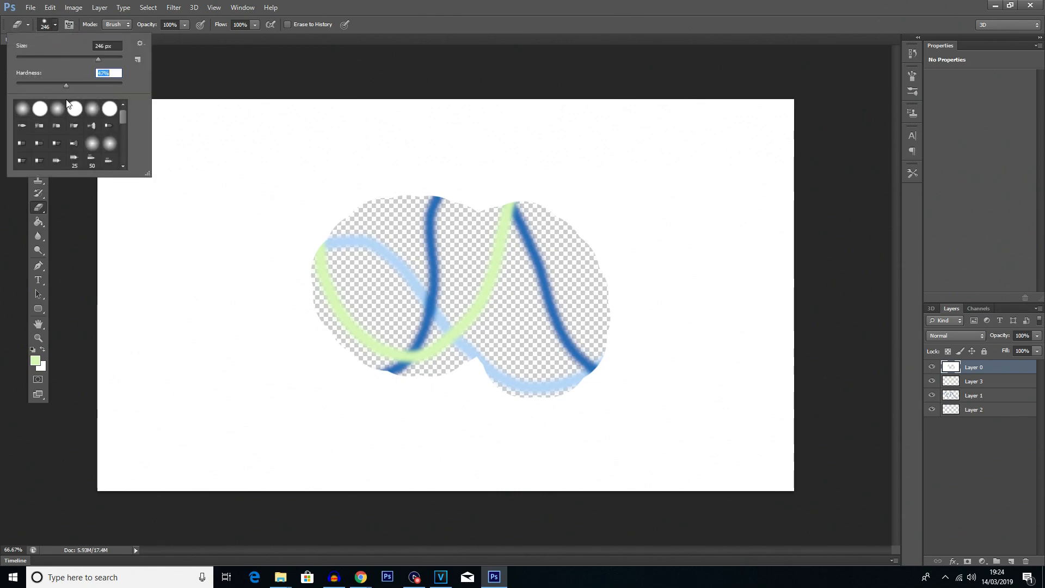
pyautogui.moveTo(302, 163)
pyautogui.mouseDown()
pyautogui.moveTo(248, 187)
pyautogui.moveTo(226, 221)
pyautogui.moveTo(210, 292)
pyautogui.moveTo(258, 372)
pyautogui.moveTo(286, 385)
pyautogui.moveTo(444, 415)
pyautogui.moveTo(509, 412)
pyautogui.moveTo(564, 391)
pyautogui.moveTo(582, 260)
pyautogui.moveTo(568, 204)
pyautogui.moveTo(434, 176)
pyautogui.moveTo(351, 181)
pyautogui.moveTo(308, 302)
pyautogui.moveTo(274, 244)
pyautogui.moveTo(493, 369)
pyautogui.moveTo(433, 336)
pyautogui.moveTo(316, 335)
pyautogui.moveTo(314, 229)
pyautogui.moveTo(446, 261)
pyautogui.moveTo(557, 312)
pyautogui.moveTo(603, 216)
pyautogui.moveTo(620, 258)
pyautogui.moveTo(608, 365)
pyautogui.moveTo(571, 395)
pyautogui.moveTo(472, 377)
pyautogui.moveTo(344, 331)
pyautogui.moveTo(306, 345)
pyautogui.mouseUp()
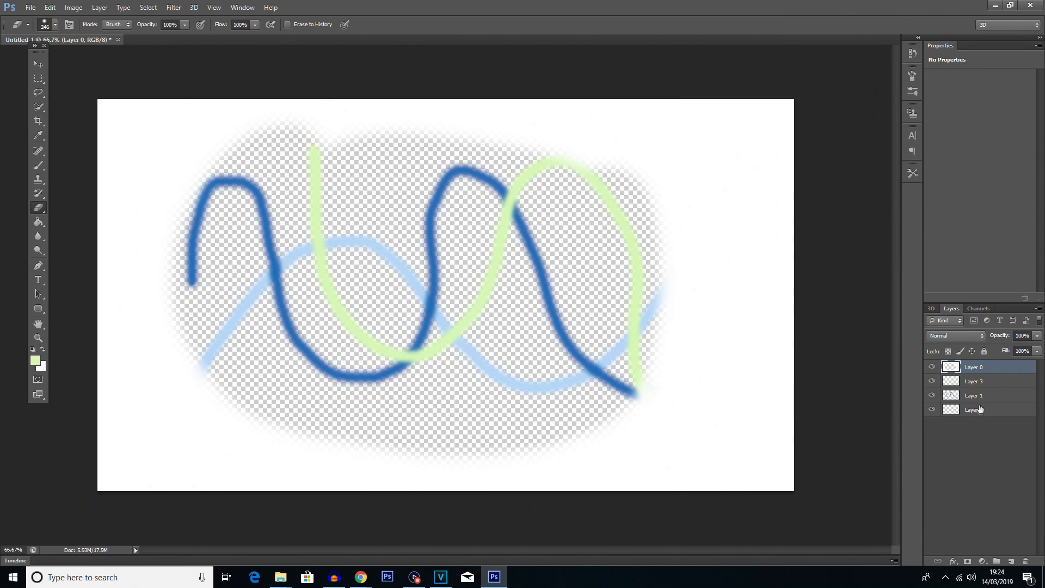
pyautogui.moveTo(967, 383); pyautogui.dragTo(974, 364)
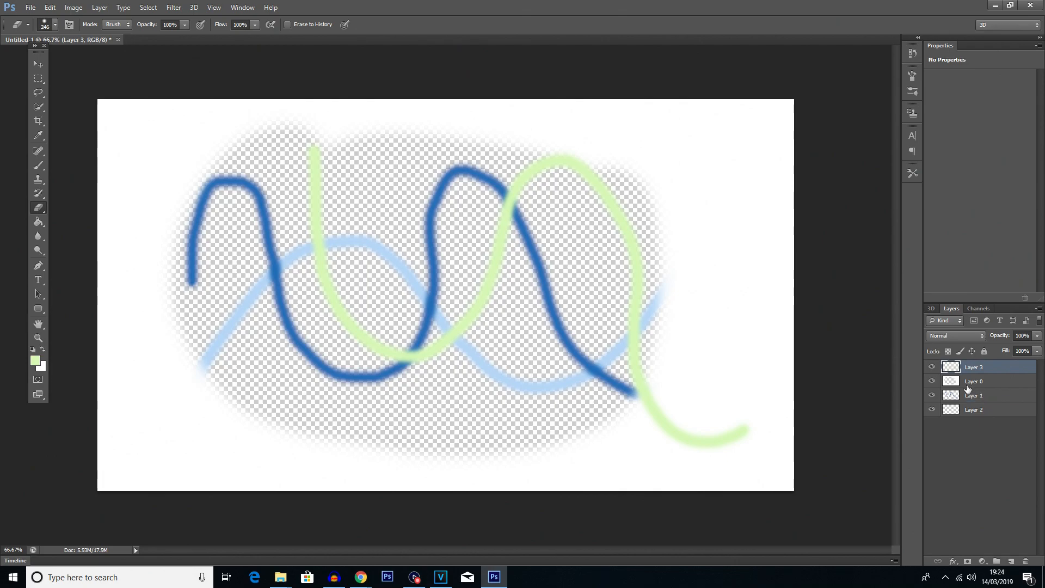
# Step: Undo the last five changes to the layers
pyautogui.hotkey('ctrl', 'alt', 'z')
pyautogui.hotkey('ctrl', 'alt', 'z')
pyautogui.hotkey('ctrl', 'alt', 'z')
pyautogui.hotkey('ctrl', 'alt', 'z')
pyautogui.hotkey('ctrl', 'alt', 'z')
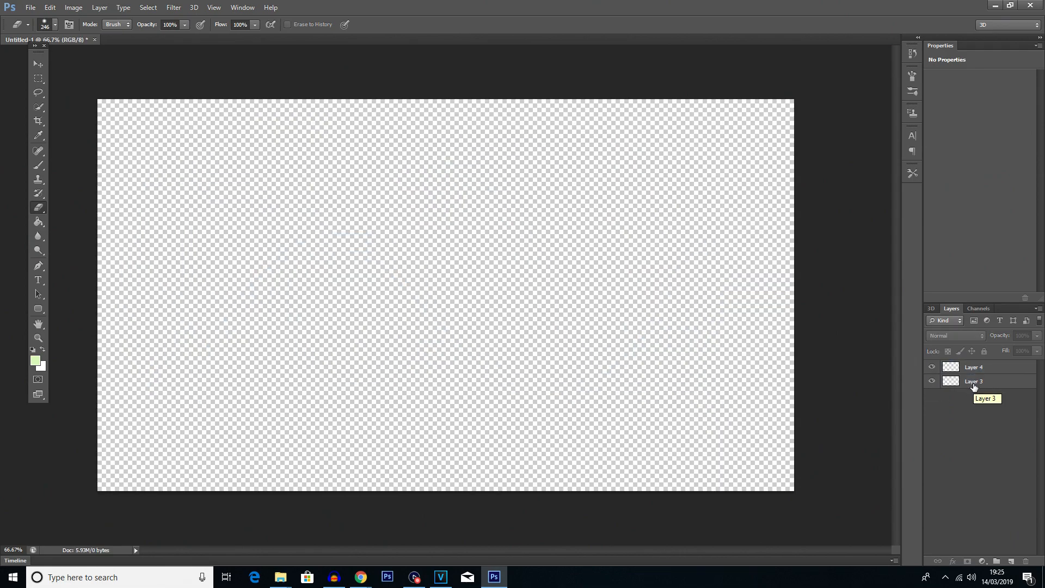
# Step: Rename Layer 3 as Face and Layer 4 as Mask
pyautogui.click(979, 385)
pyautogui.doubleClick(980, 383)
pyautogui.write('Face')
pyautogui.click(992, 439)
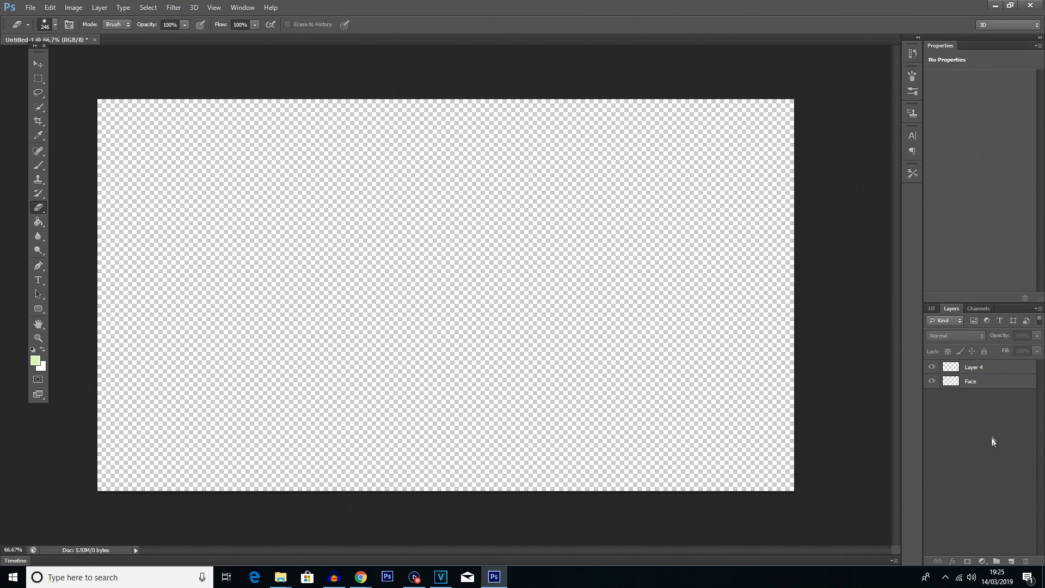
pyautogui.doubleClick(974, 368)
pyautogui.write('Mas')
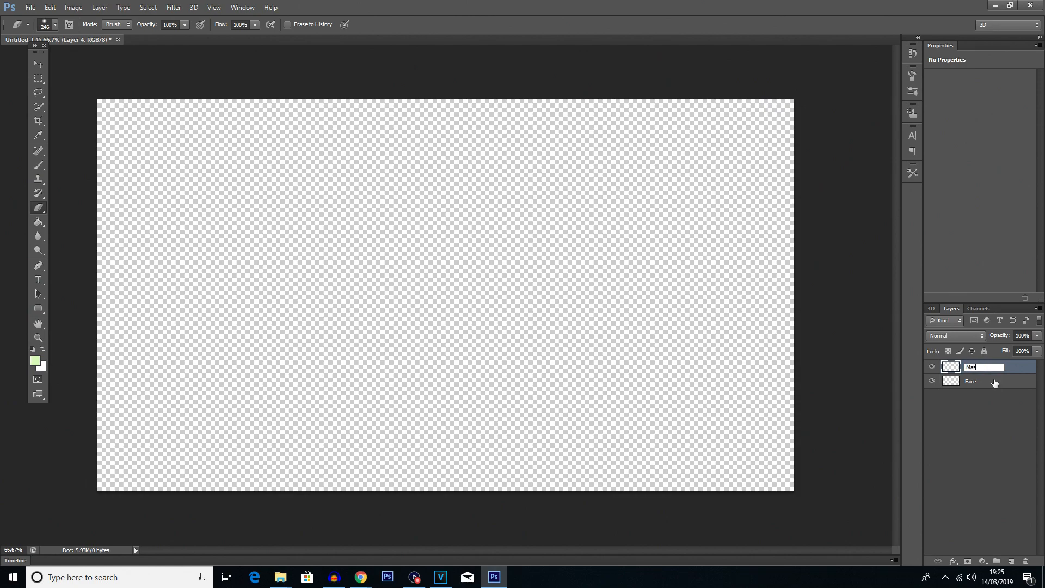
pyautogui.write('k')
pyautogui.press('Return')
# Step: Change the foreground color to black and draw a cartoon face with spiky hair on the Face layer
pyautogui.click(993, 382)
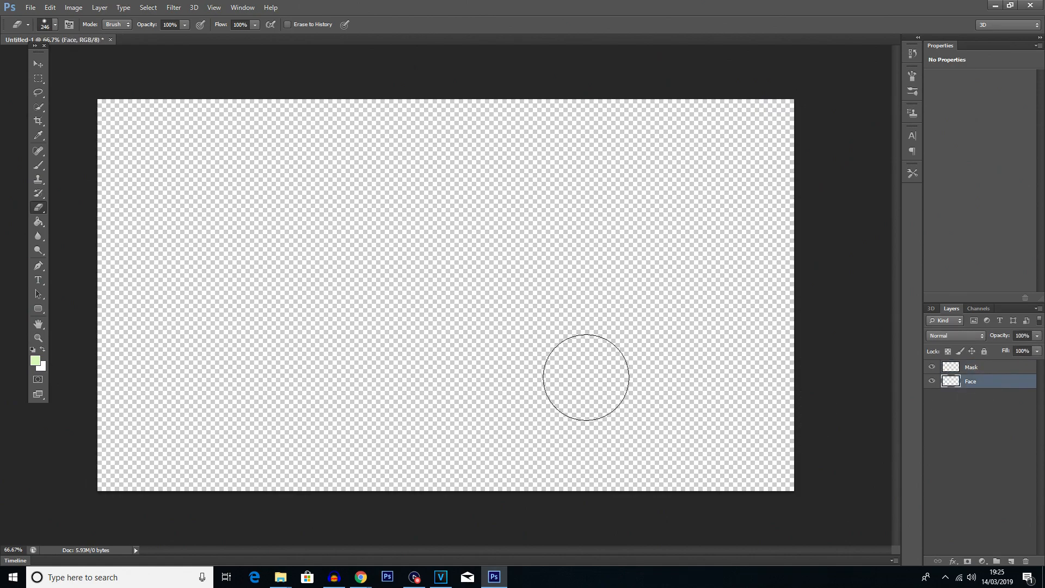
pyautogui.click(35, 360)
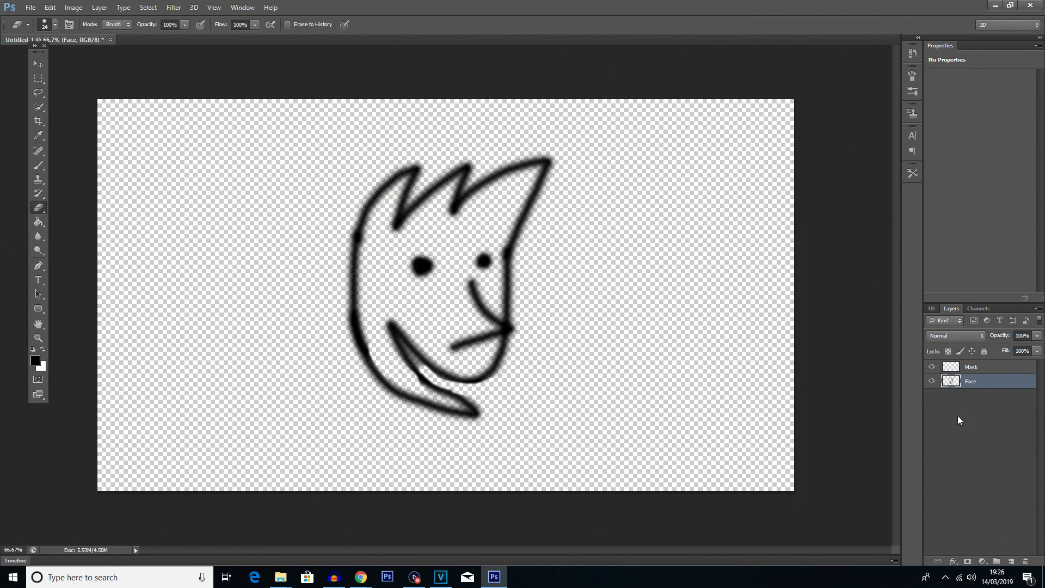
# Step: Paint a thick red band across the eyes on the Mask layer with an enlarged brush at 100% hardness
pyautogui.click(975, 370)
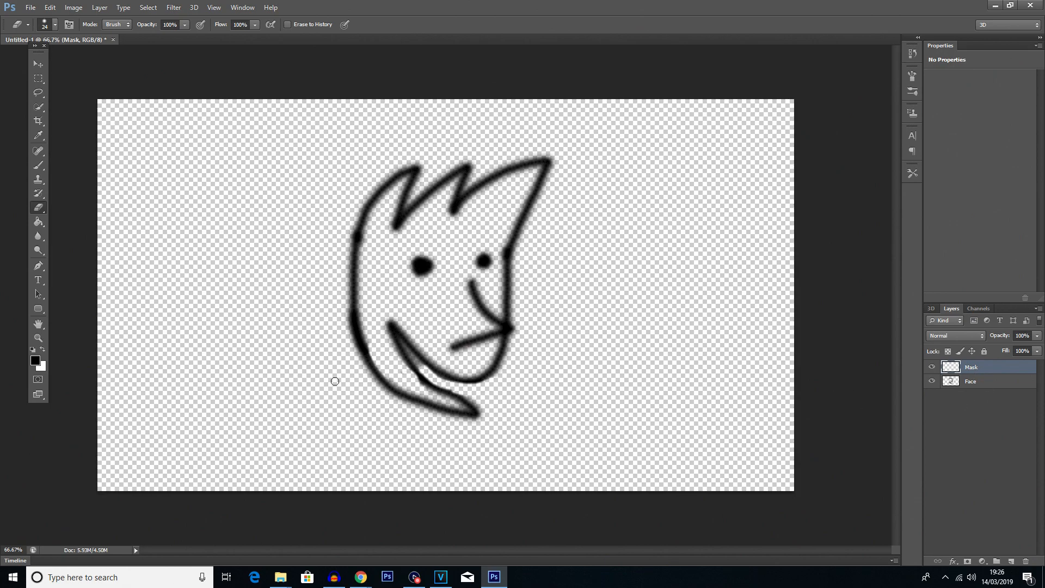
pyautogui.click(38, 165)
pyautogui.click(55, 25)
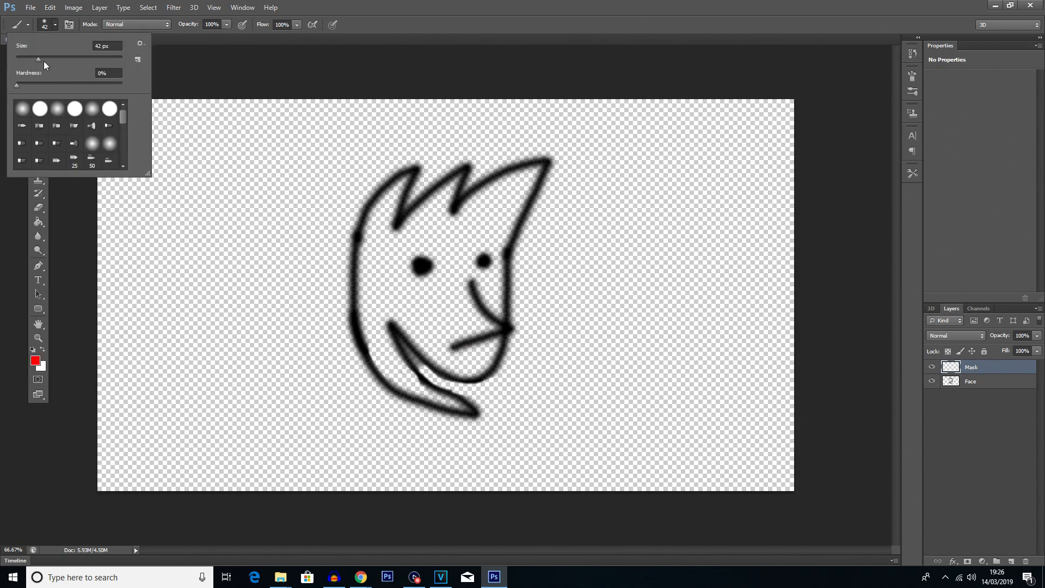
pyautogui.moveTo(37, 85)
pyautogui.mouseDown()
pyautogui.moveTo(21, 84)
pyautogui.moveTo(137, 78)
pyautogui.mouseUp()
pyautogui.moveTo(40, 59); pyautogui.dragTo(84, 60)
pyautogui.moveTo(340, 266); pyautogui.dragTo(510, 259)
# Step: Set the brush size to 30 px and paint two hanging red tails at the back end of the band
pyautogui.click(55, 24)
pyautogui.moveTo(55, 57); pyautogui.dragTo(23, 58)
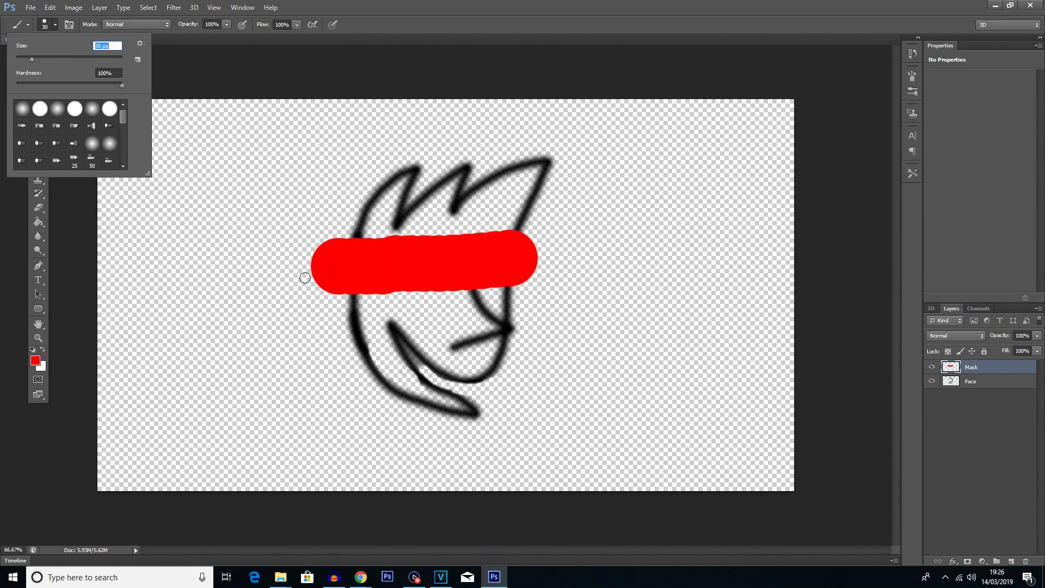
pyautogui.click(306, 277)
pyautogui.moveTo(305, 275)
pyautogui.mouseDown()
pyautogui.moveTo(308, 256)
pyautogui.moveTo(309, 335)
pyautogui.moveTo(308, 265)
pyautogui.moveTo(271, 311)
pyautogui.moveTo(292, 291)
pyautogui.moveTo(281, 285)
pyautogui.moveTo(311, 307)
pyautogui.mouseUp()
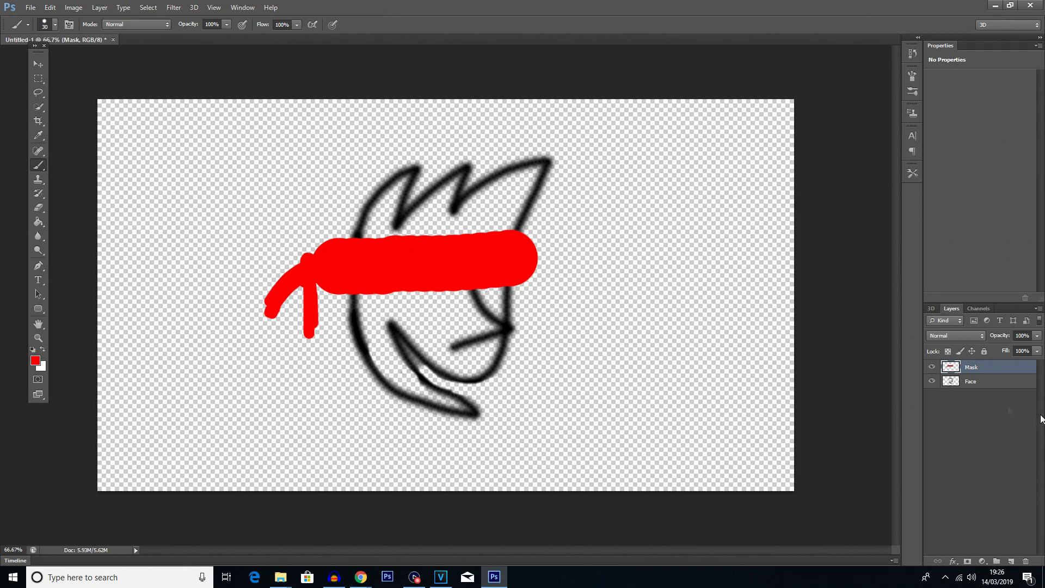
# Step: Lower the Mask layer's opacity to 33%, erase two eye holes in the red band, and restore the opacity to 100%
pyautogui.click(1037, 336)
pyautogui.moveTo(1037, 350); pyautogui.dragTo(999, 357)
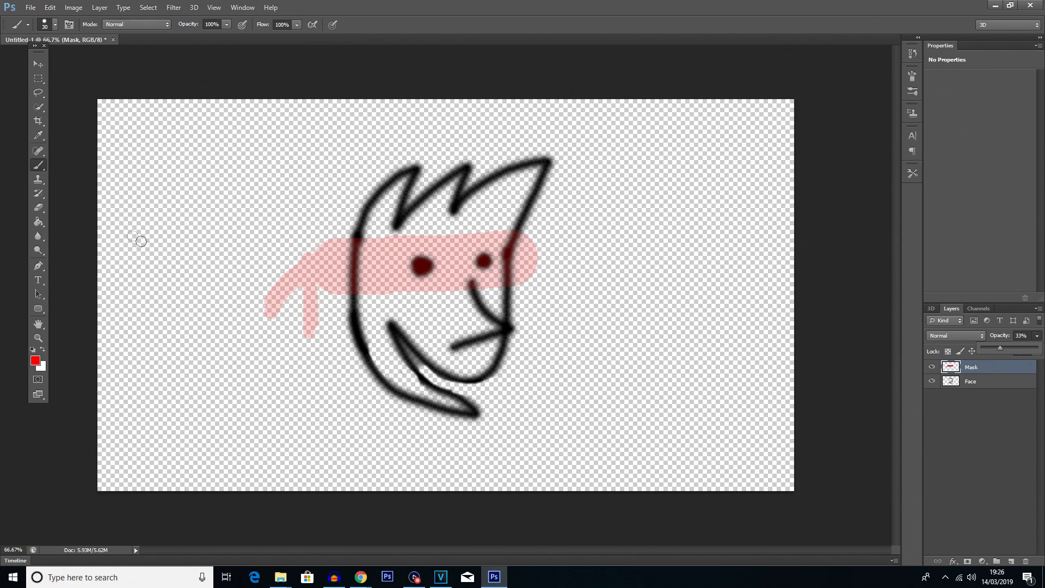
pyautogui.click(42, 209)
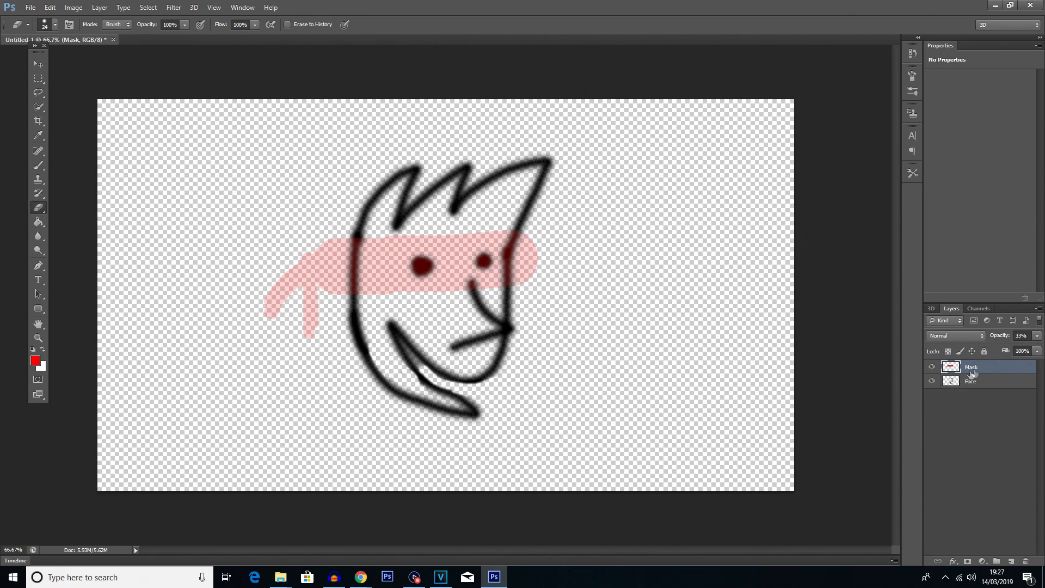
pyautogui.moveTo(428, 265)
pyautogui.mouseDown()
pyautogui.moveTo(413, 262)
pyautogui.moveTo(420, 279)
pyautogui.moveTo(429, 263)
pyautogui.moveTo(425, 275)
pyautogui.mouseUp()
pyautogui.moveTo(513, 262)
pyautogui.mouseDown()
pyautogui.moveTo(474, 262)
pyautogui.moveTo(482, 272)
pyautogui.moveTo(478, 264)
pyautogui.mouseUp()
pyautogui.click(1037, 336)
pyautogui.moveTo(1007, 350); pyautogui.dragTo(1041, 348)
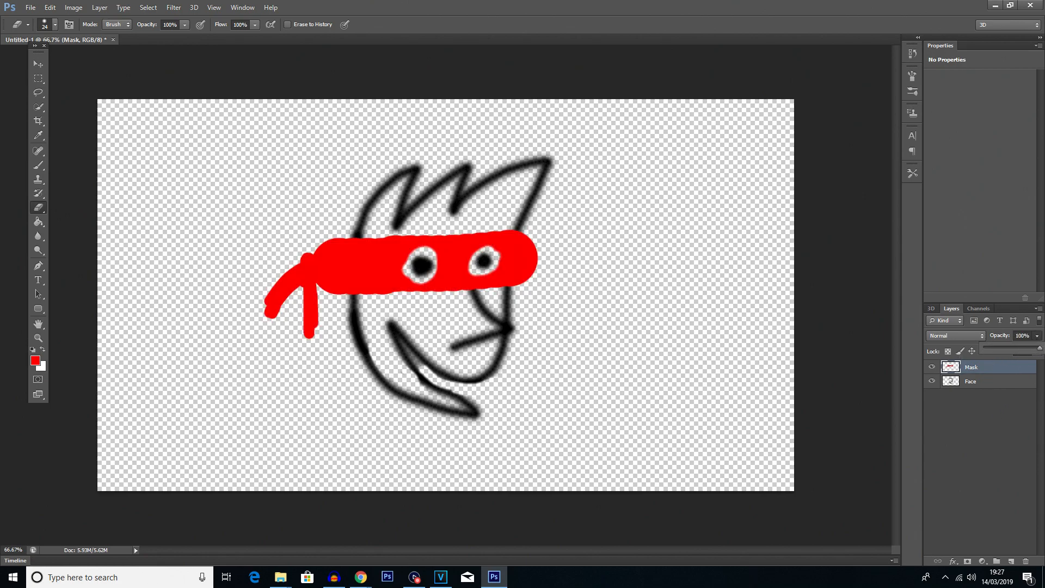